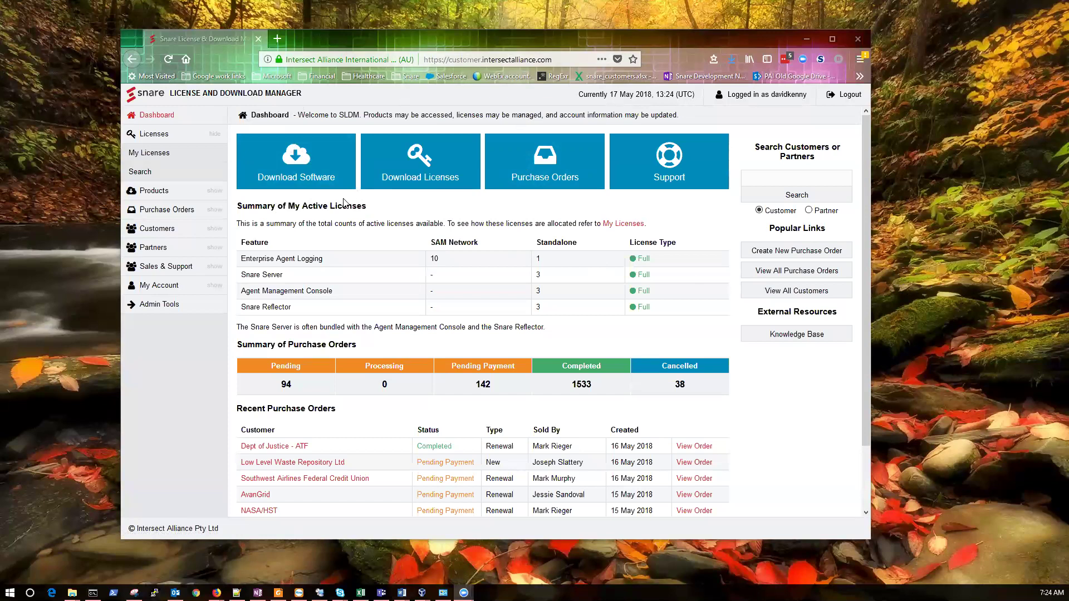
Open the latest software downloads page and start the Snare Agent Manager for Windows download
left_click(290, 166)
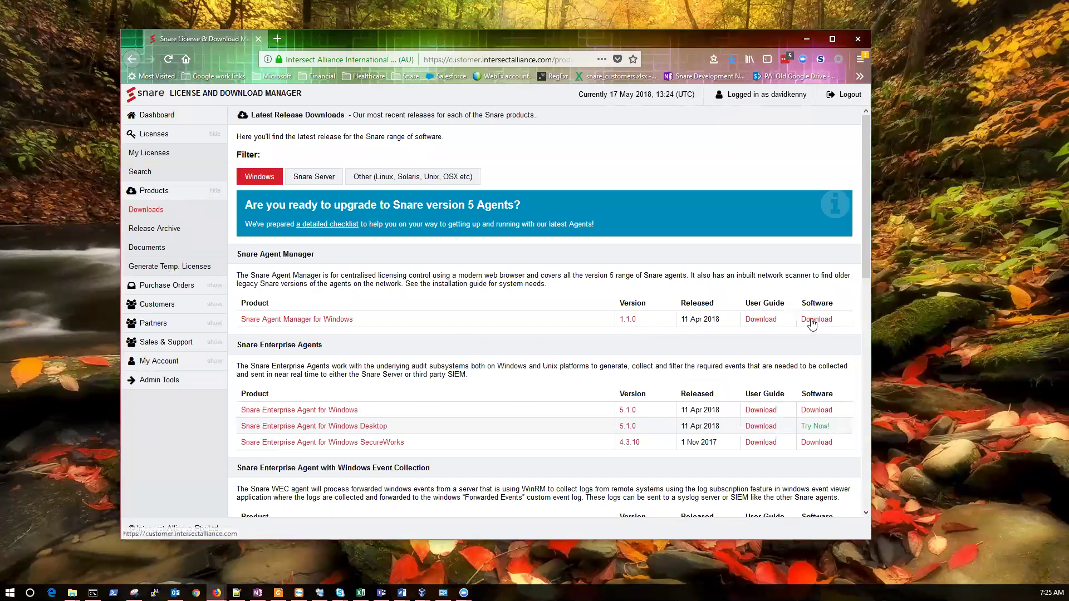
left_click(812, 319)
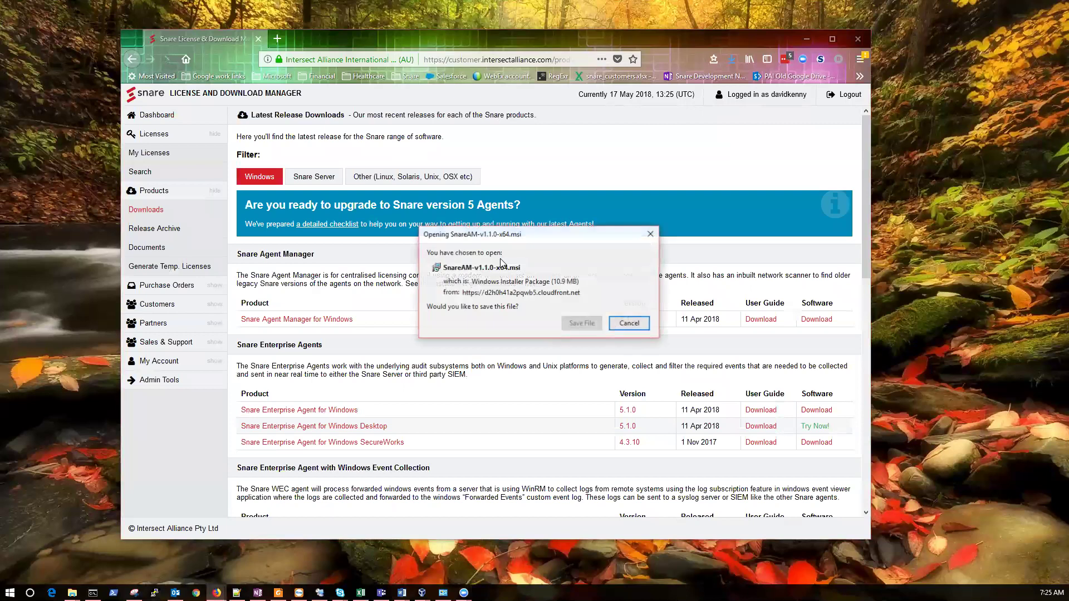
left_click(639, 330)
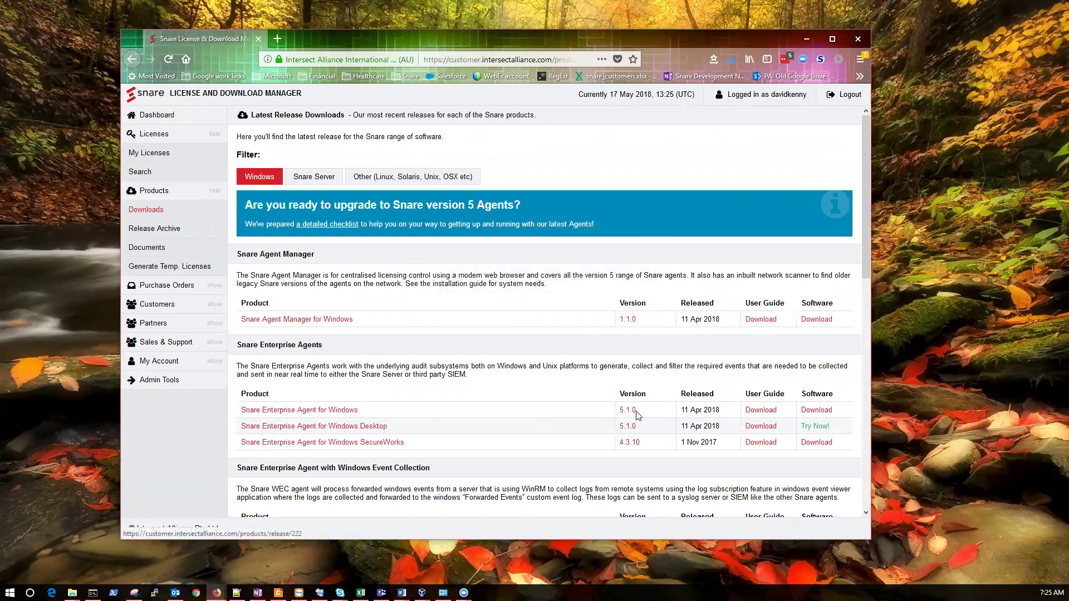
Start the version 5 Snare Enterprise Agent for Windows download and bring up the License Demo folder
left_click(814, 411)
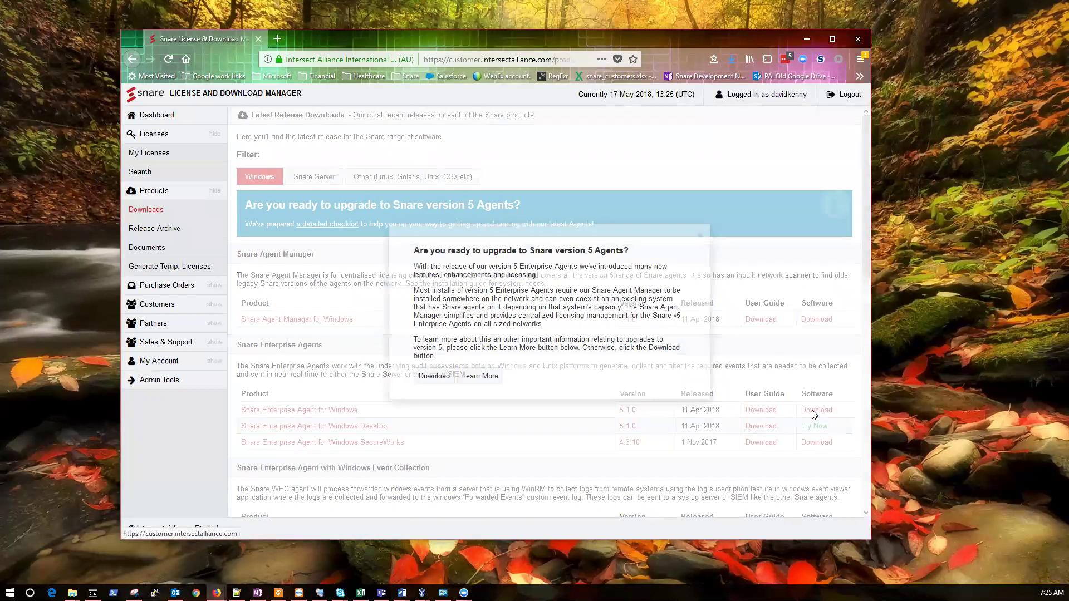
left_click(434, 376)
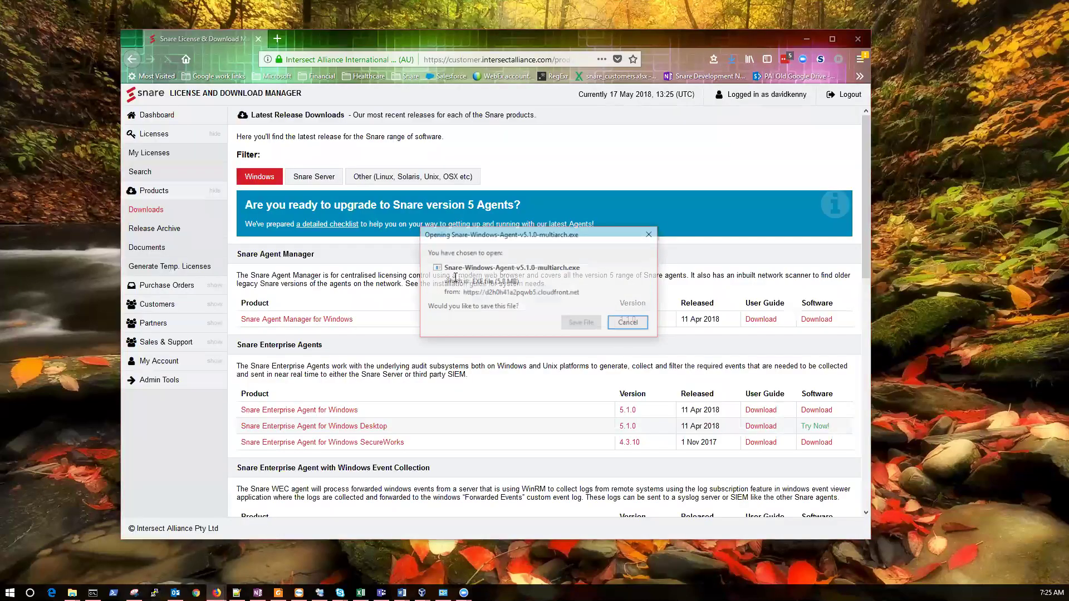
left_click(636, 323)
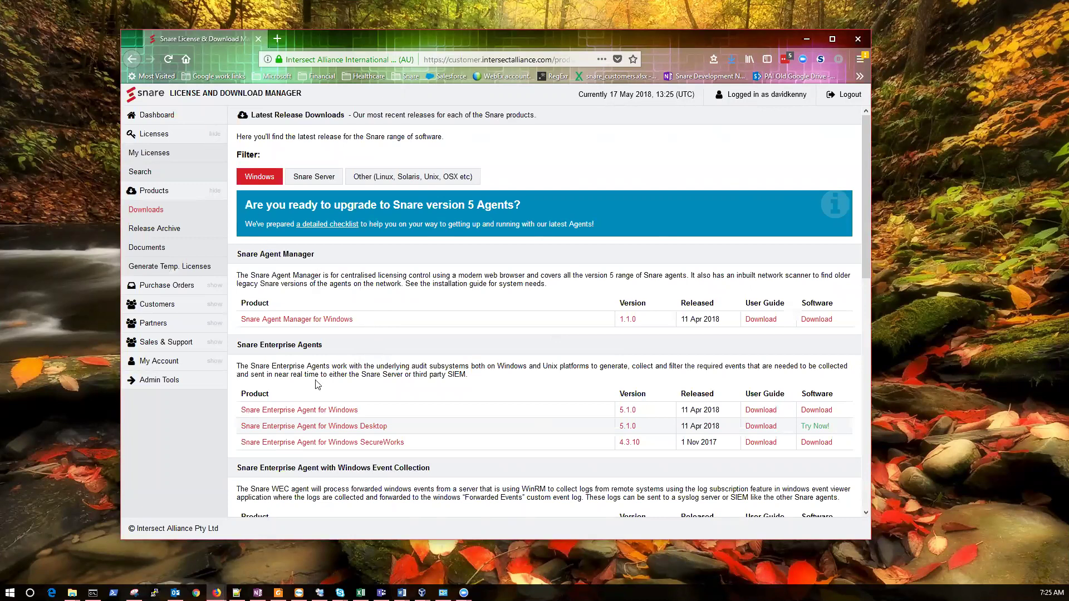
mouse_move(72, 592)
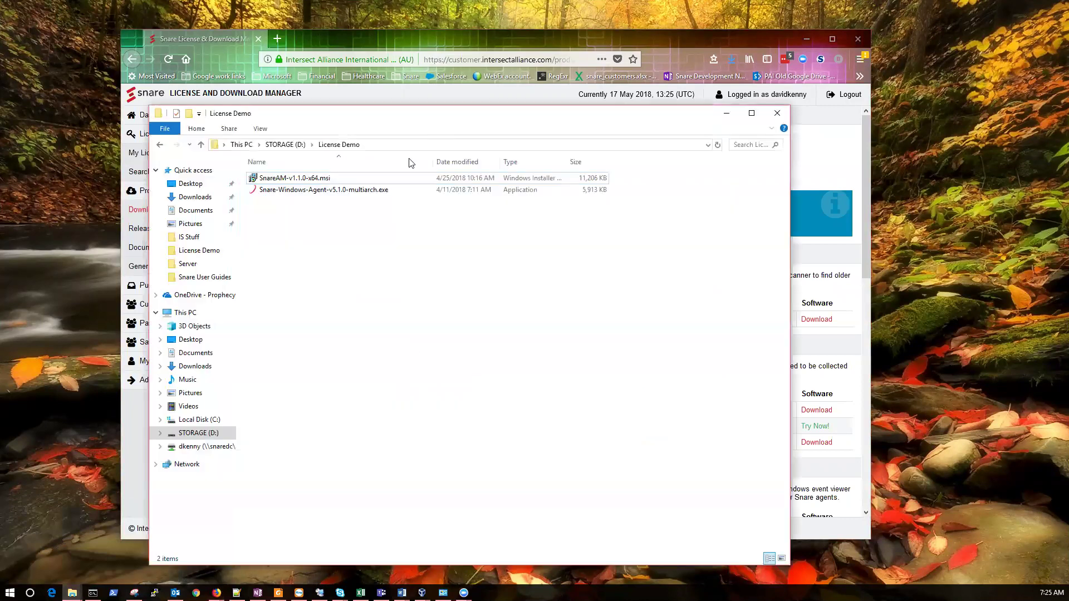
Run SnareAM-v1.1.0-x64.msi, accept the EULA, and keep the default folder and system account
double_click(342, 179)
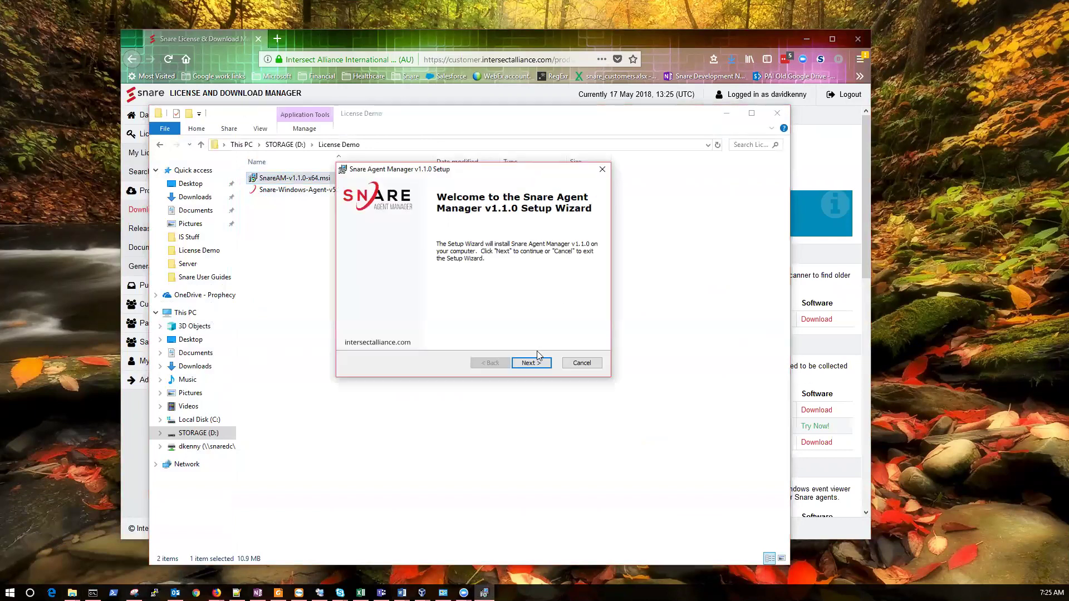
left_click(531, 363)
left_click(401, 321)
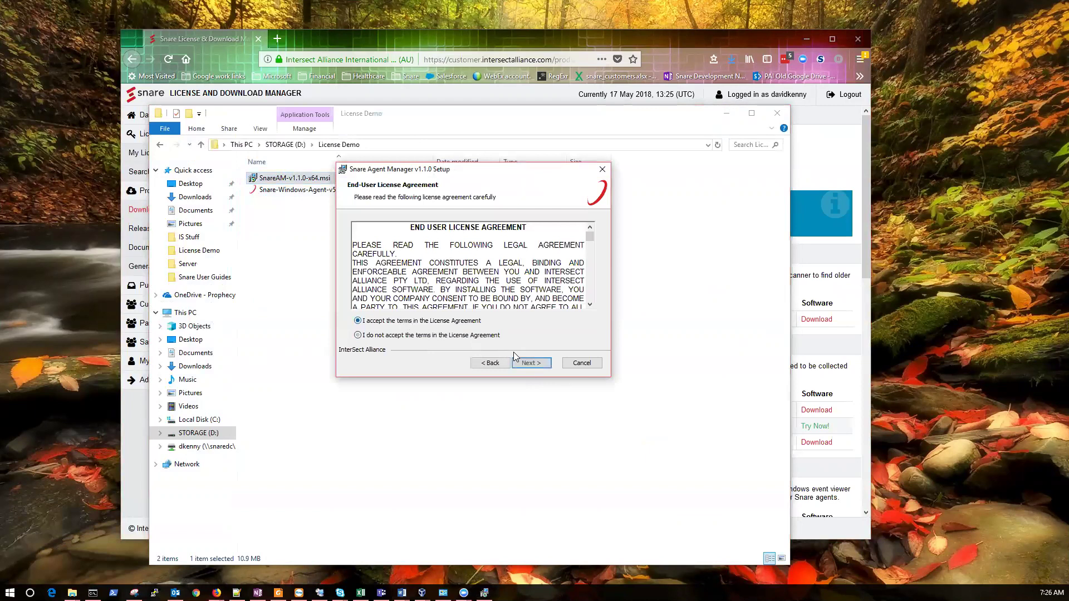
left_click(537, 365)
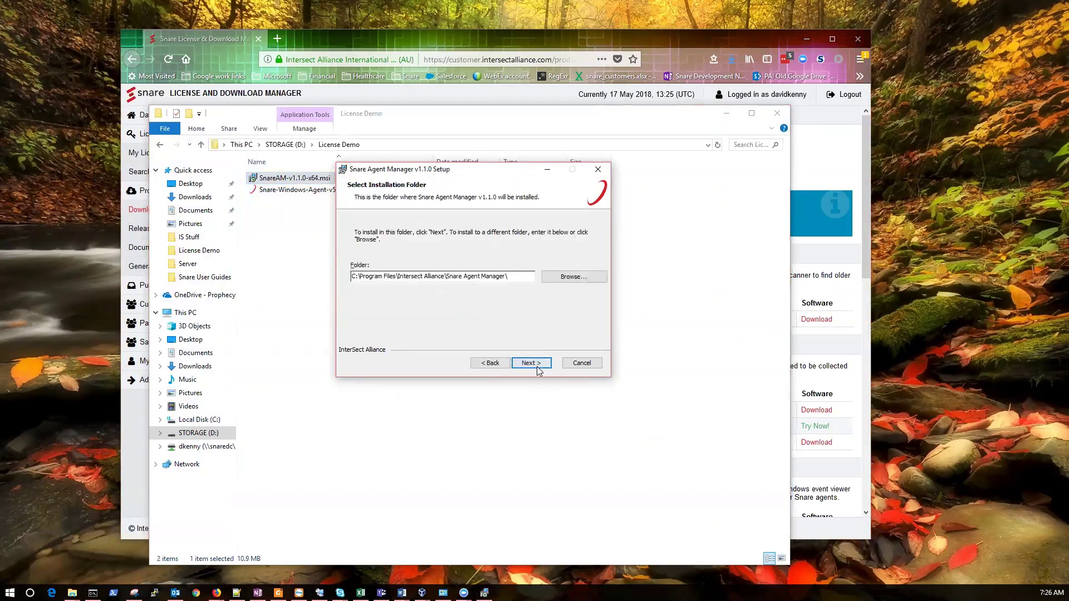
left_click(536, 365)
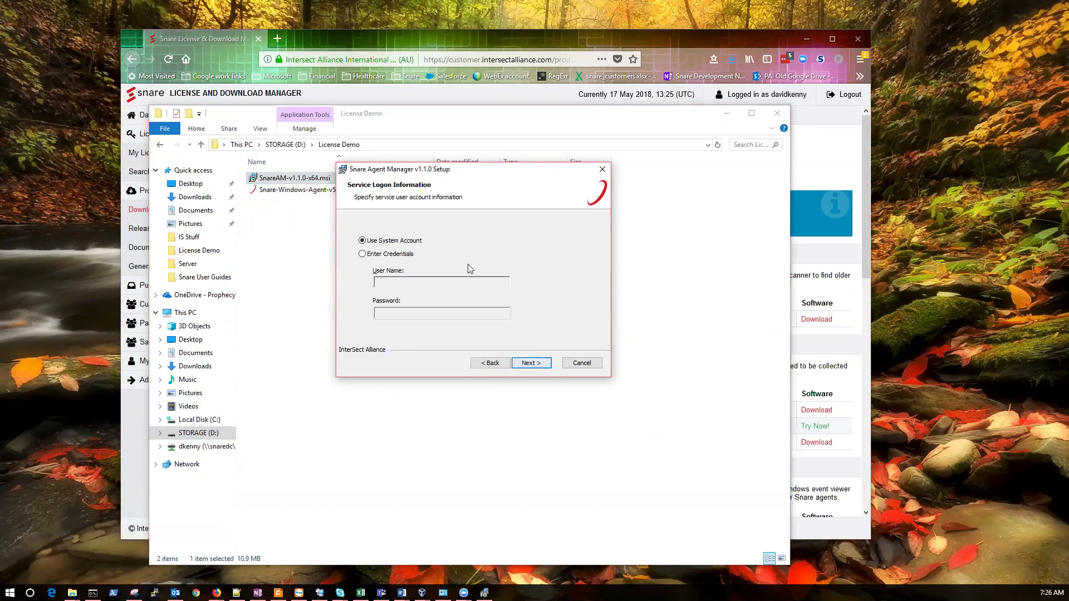
left_click(539, 366)
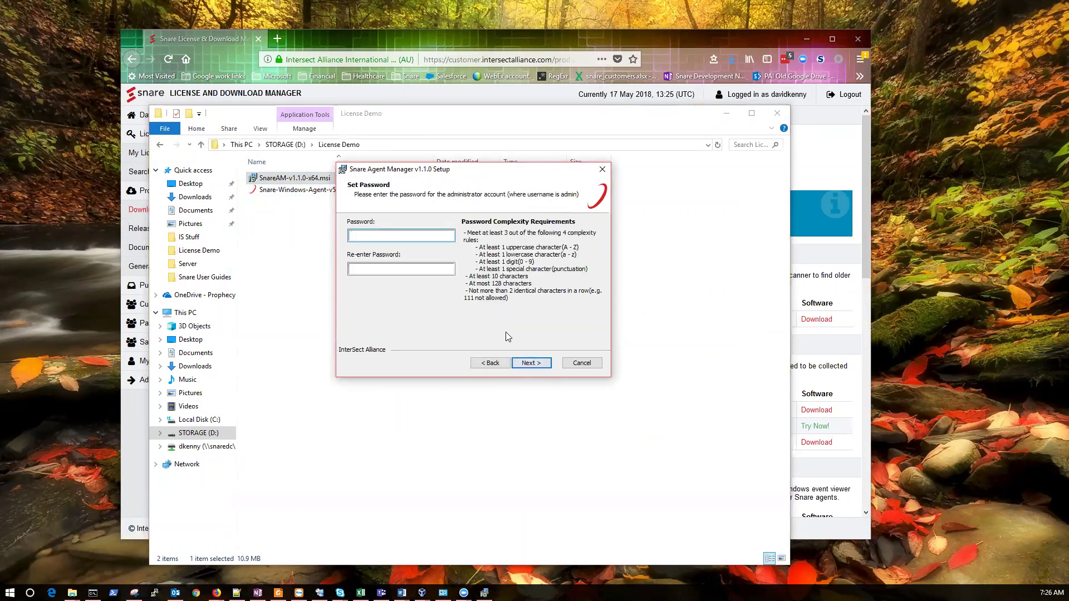
Set and confirm the administrator password, install, and finish without viewing the readme
type("*******")
key("Tab")
type("**********")
key("Return")
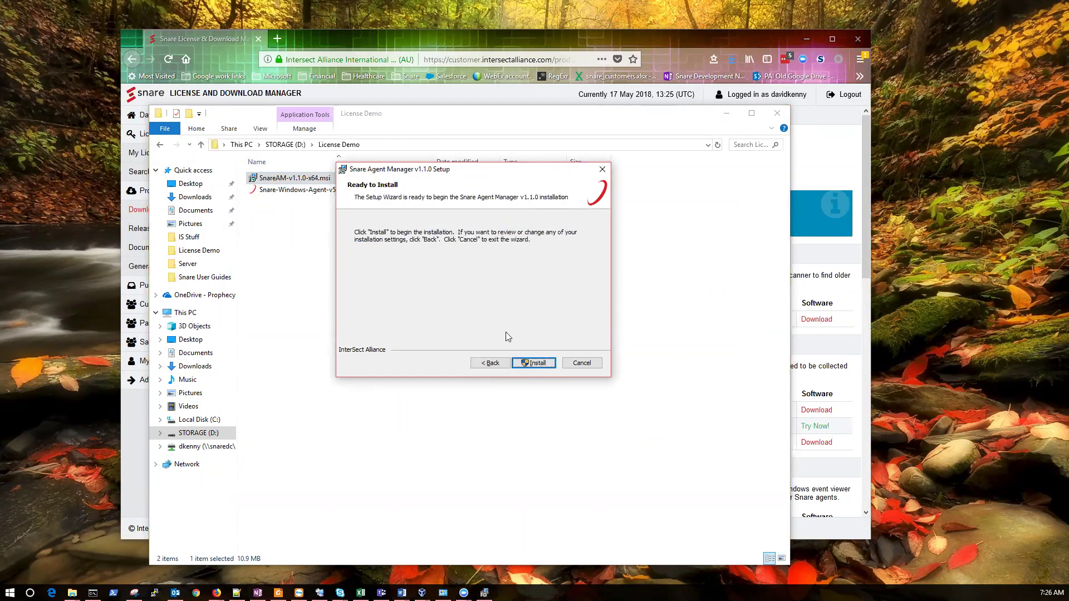
left_click(536, 363)
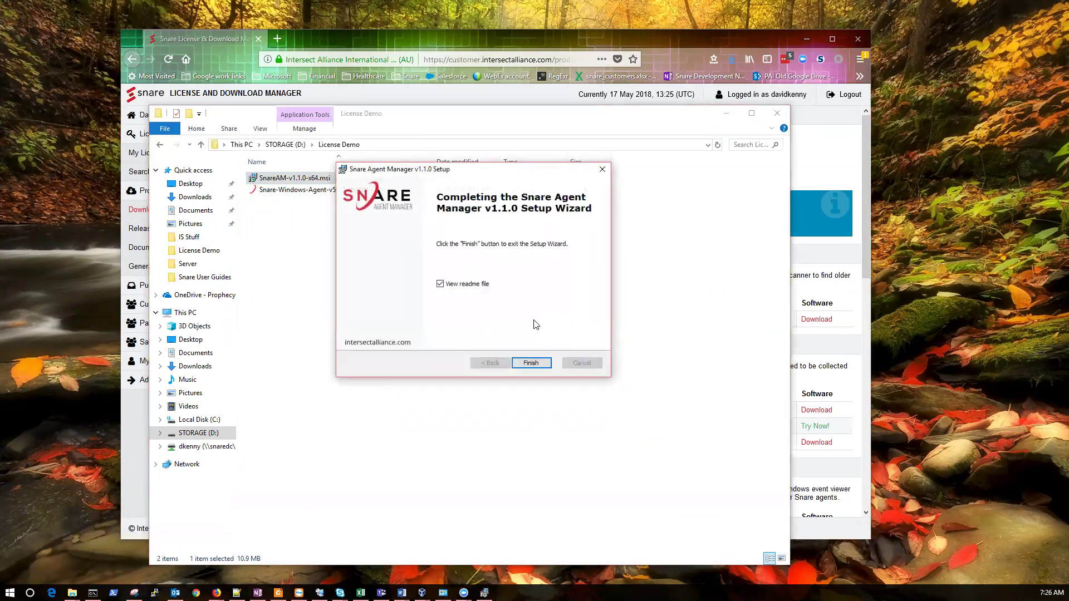
left_click(442, 285)
left_click(531, 364)
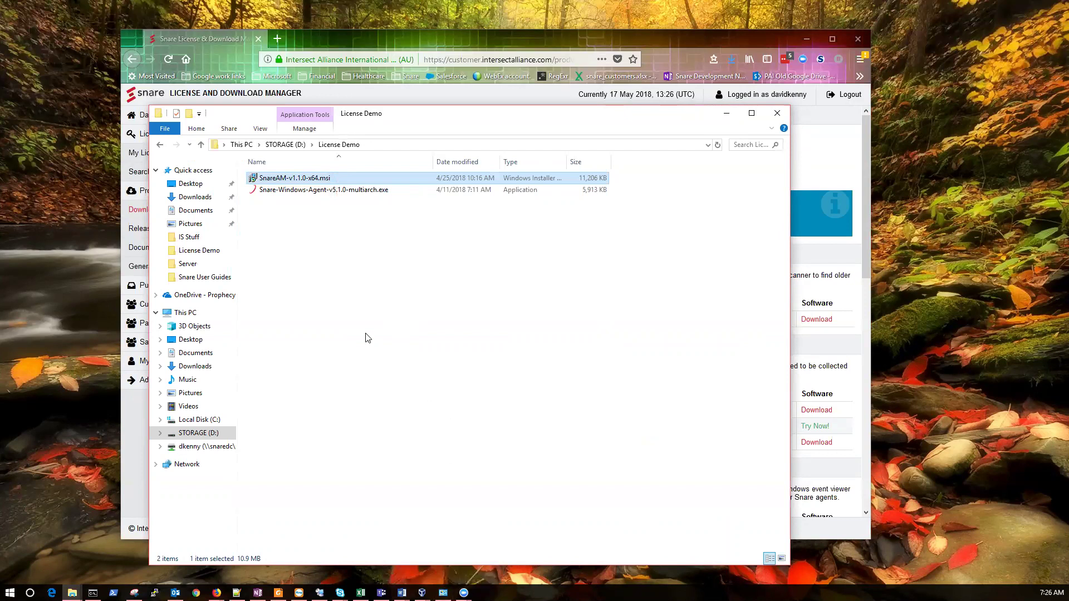
left_click(276, 36)
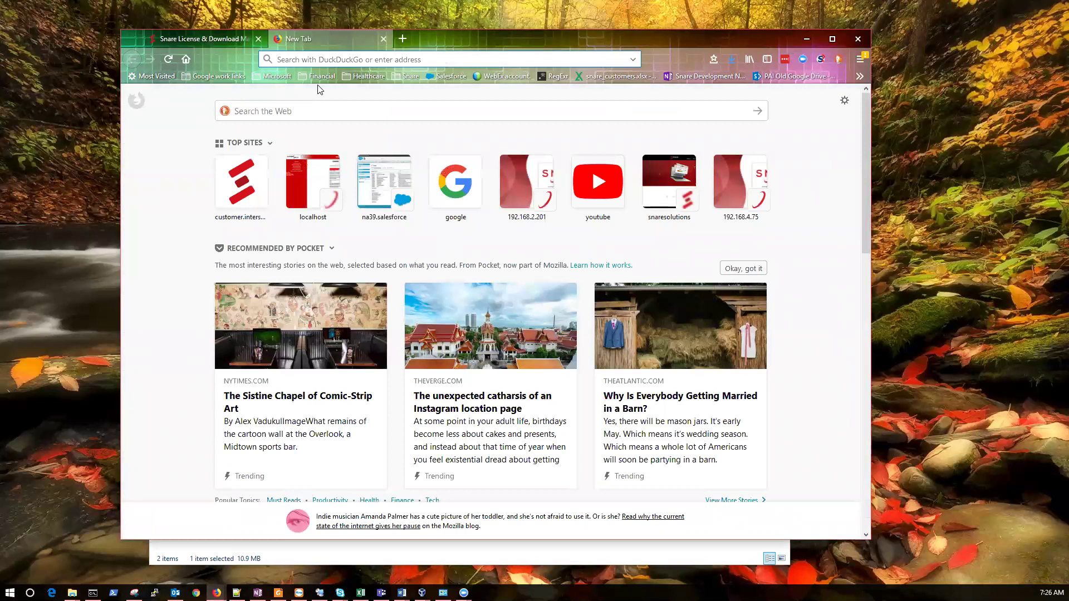
type("ht")
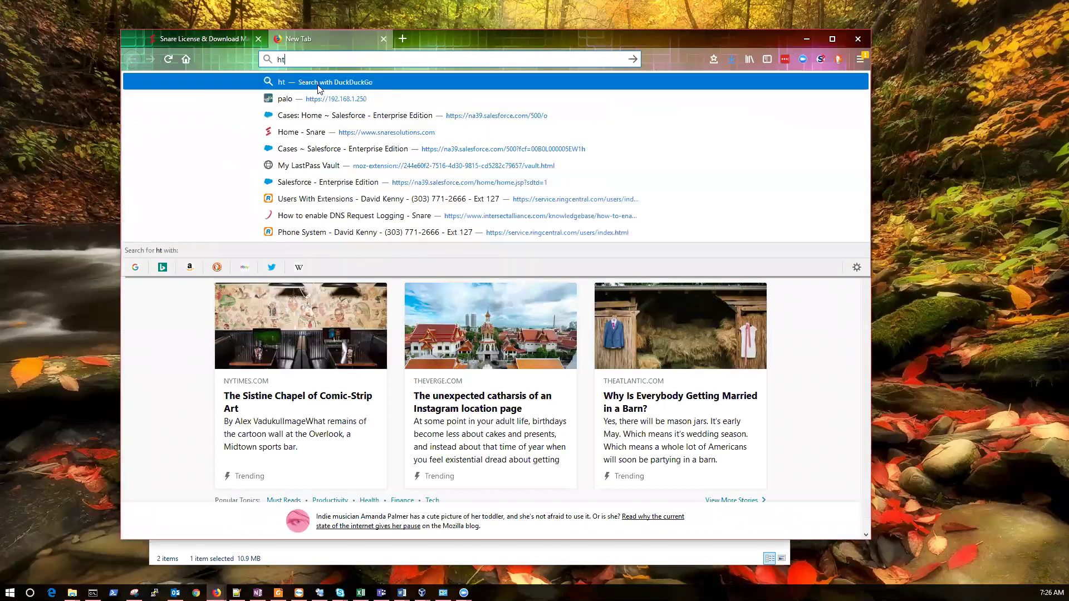
type("tps:/")
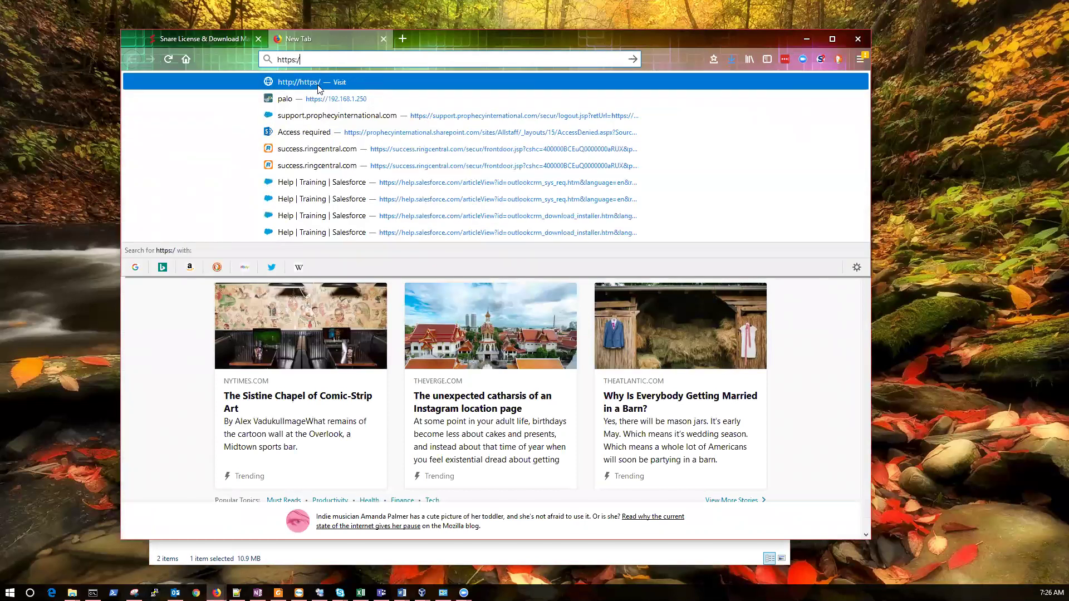
type("/")
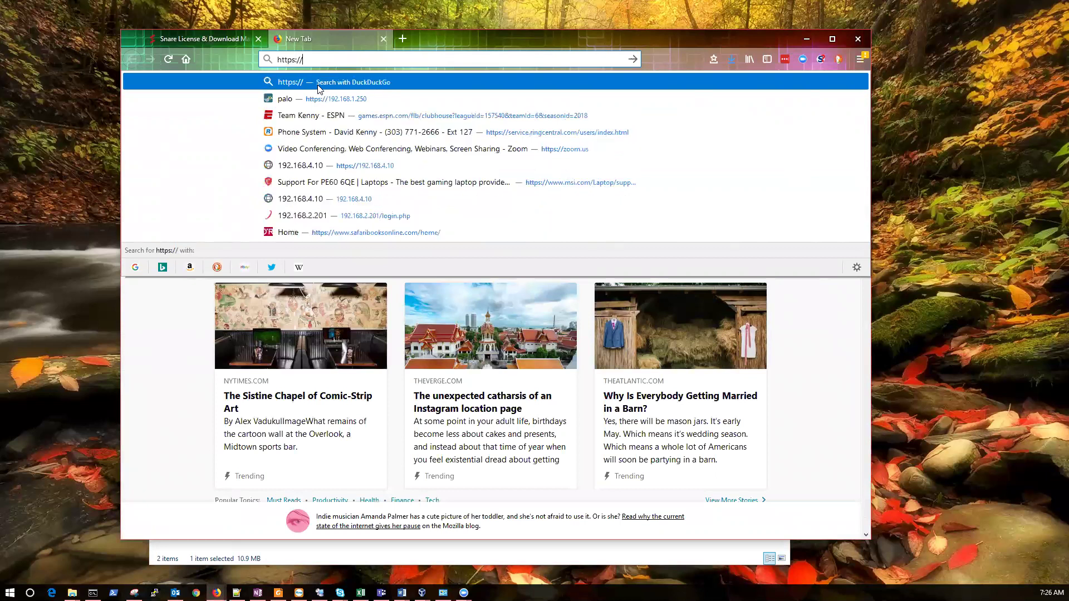
type("localho")
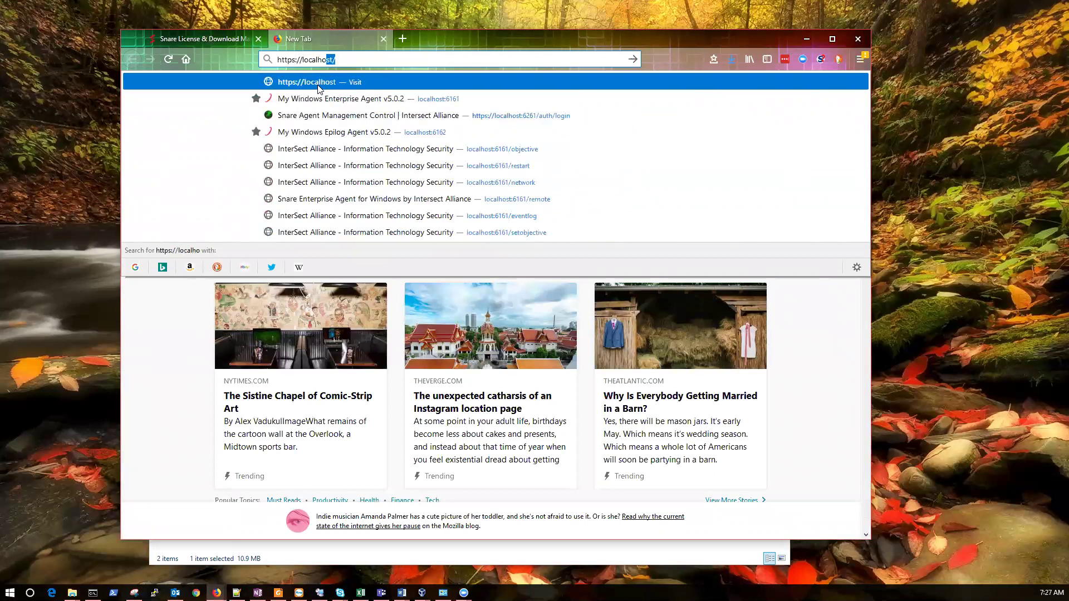
type("st:6261")
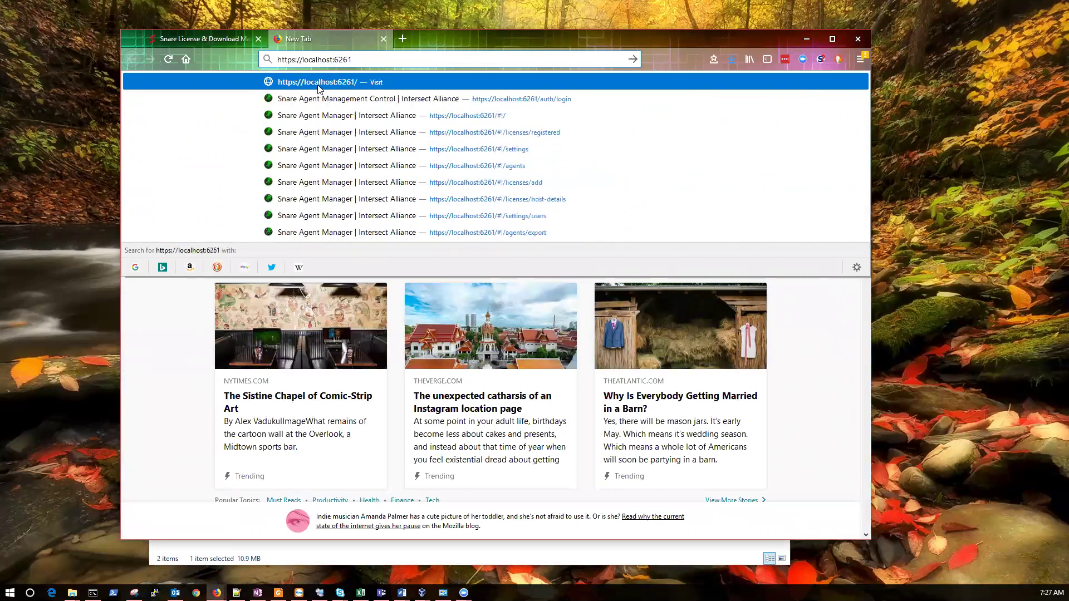
key("Return")
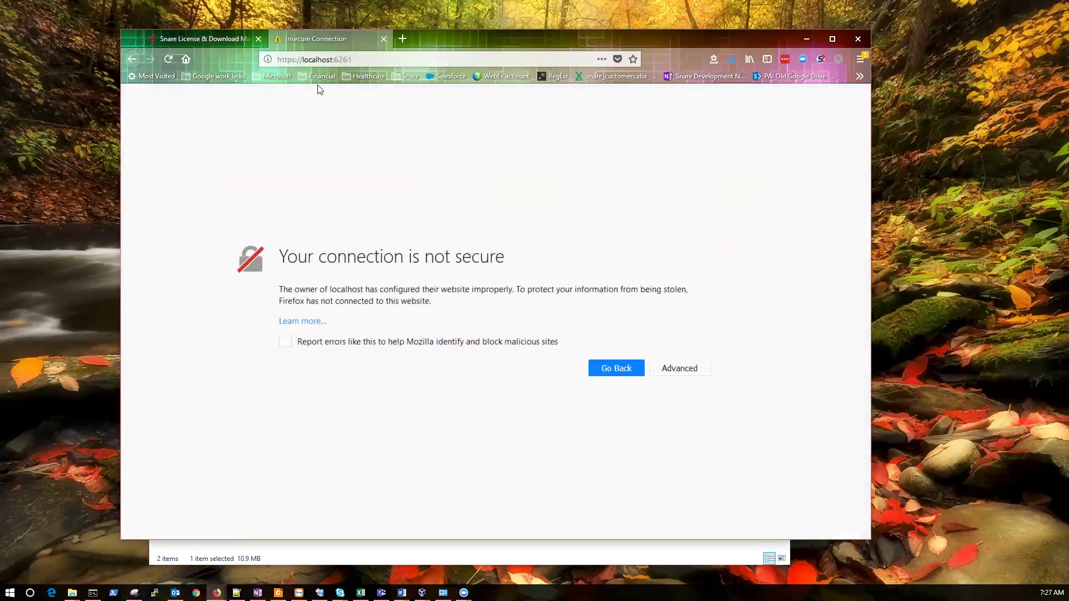
left_click(676, 368)
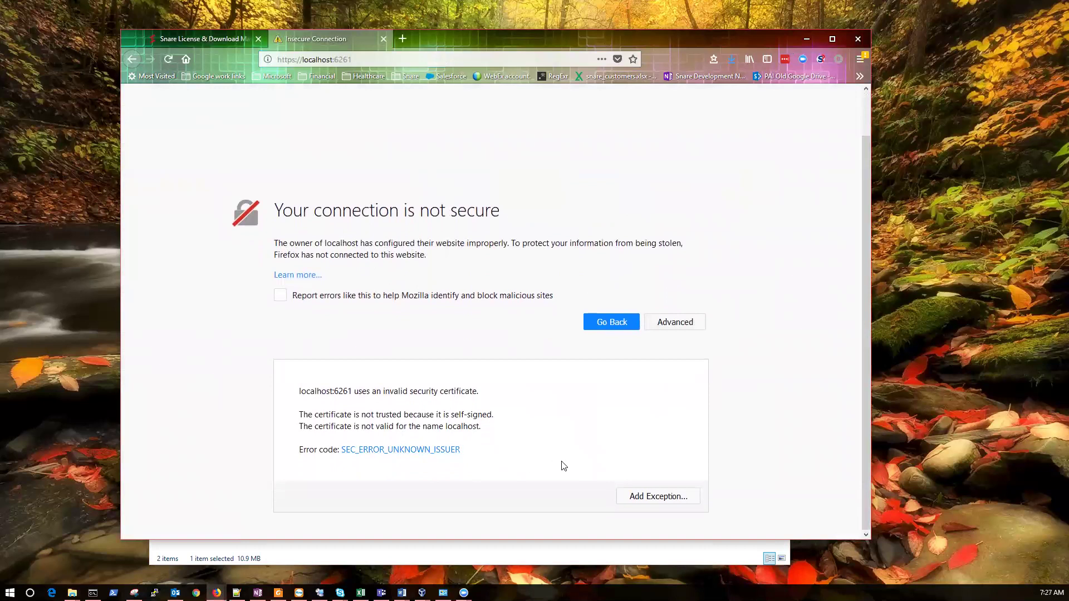
left_click(634, 496)
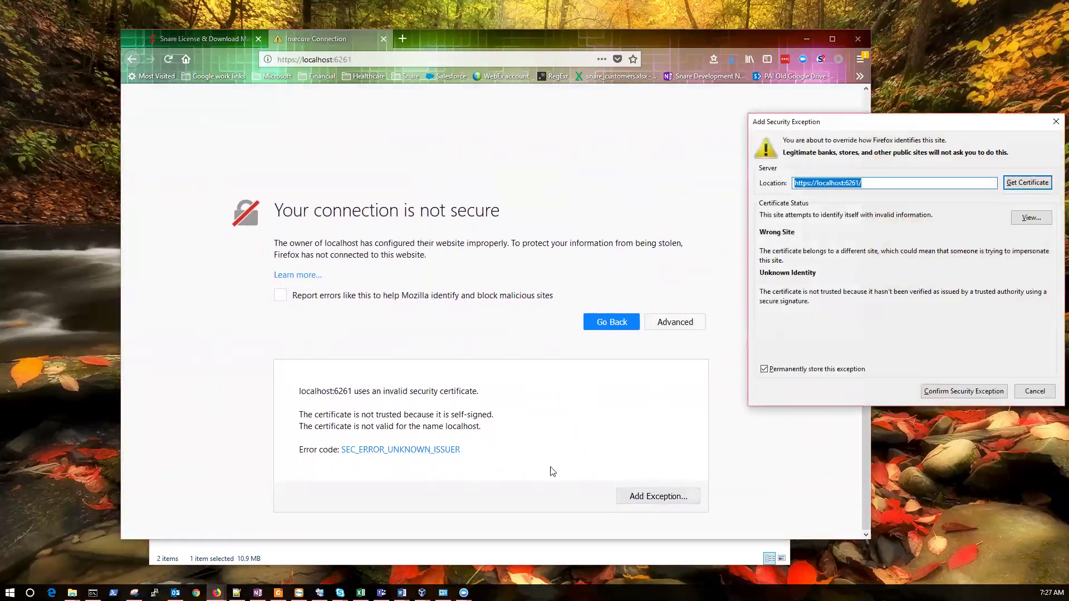
left_click(958, 391)
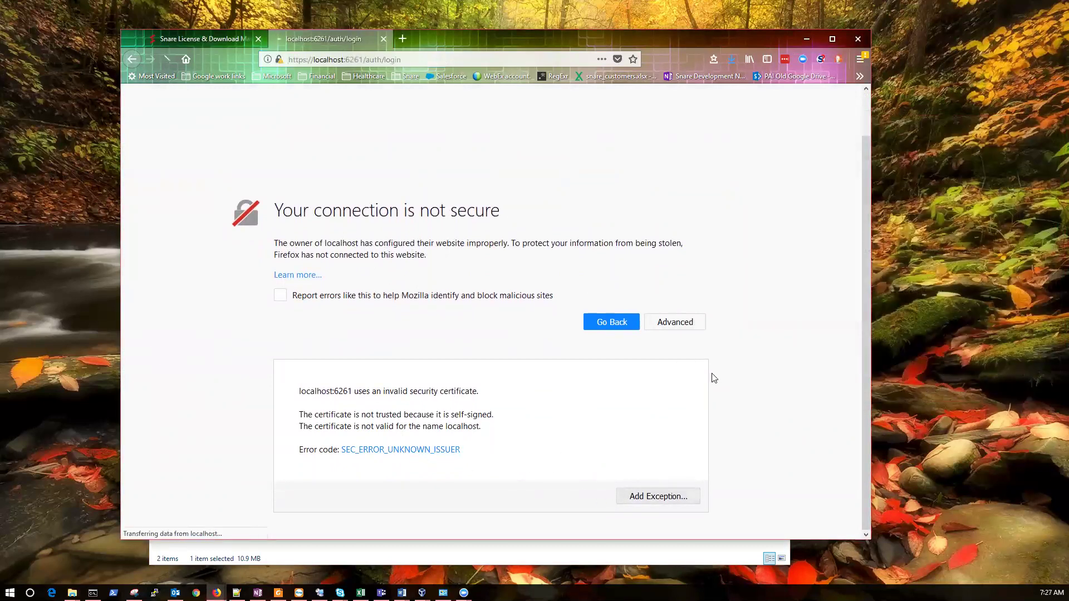
Log in as admin, decline browser password saving, and skip the setup wizard to the Dashboard
type("admin")
key("Tab")
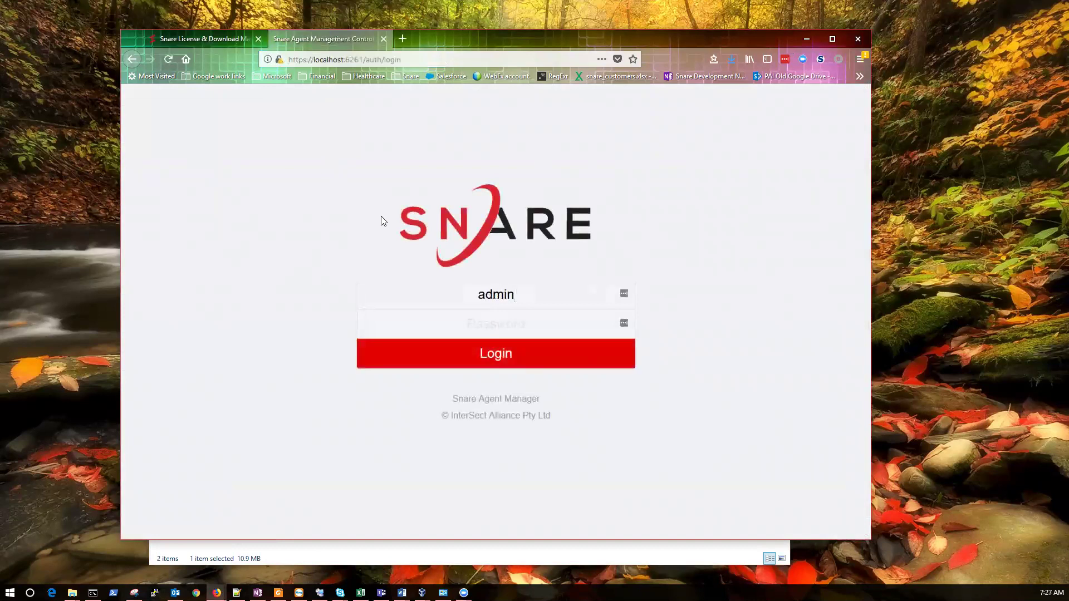
type("**********")
key("Return")
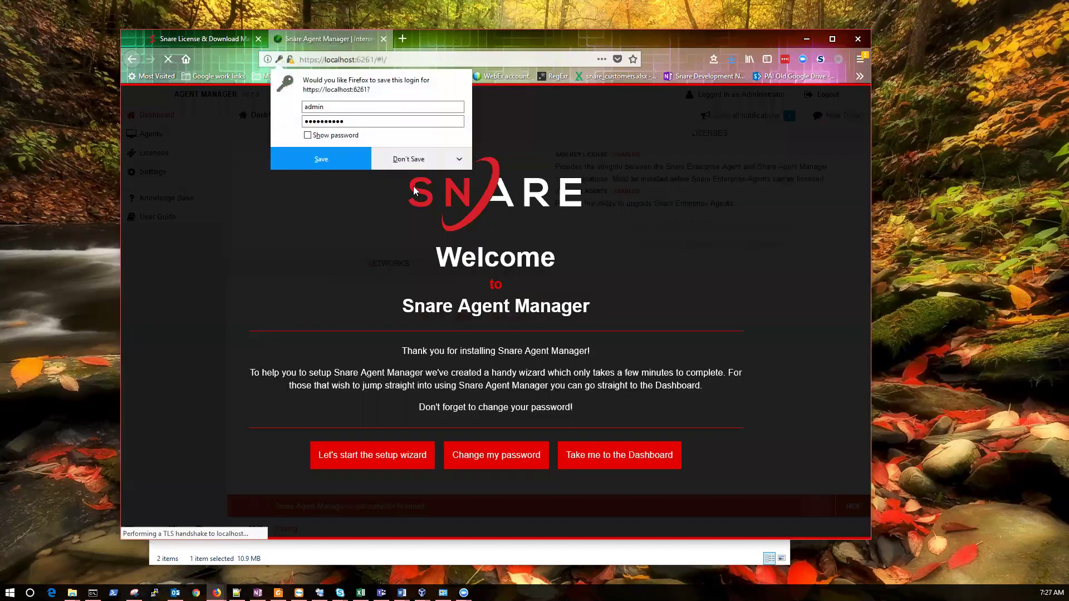
left_click(414, 160)
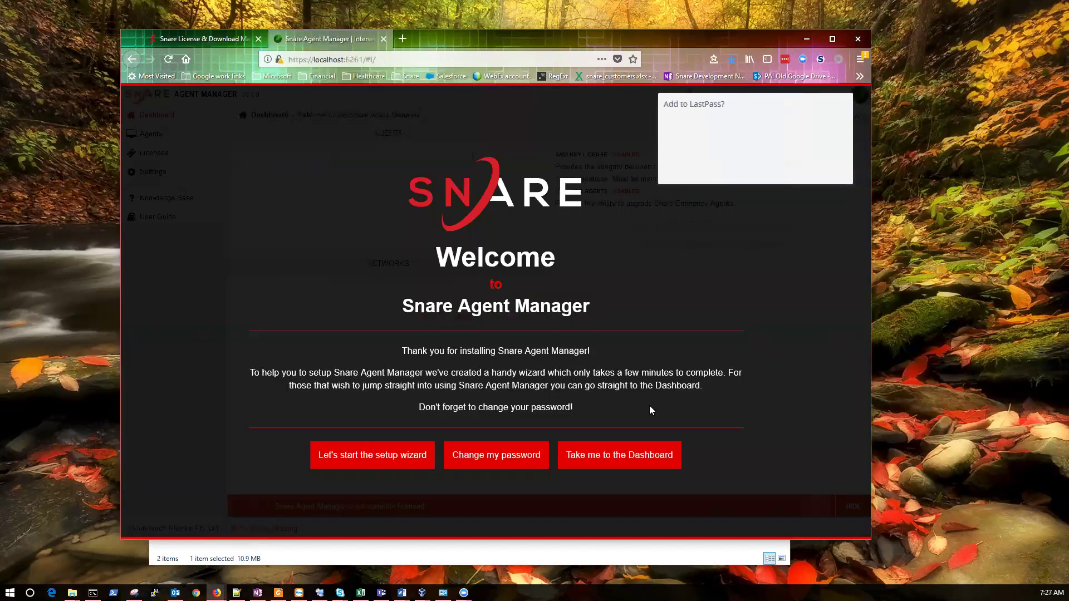
left_click(775, 169)
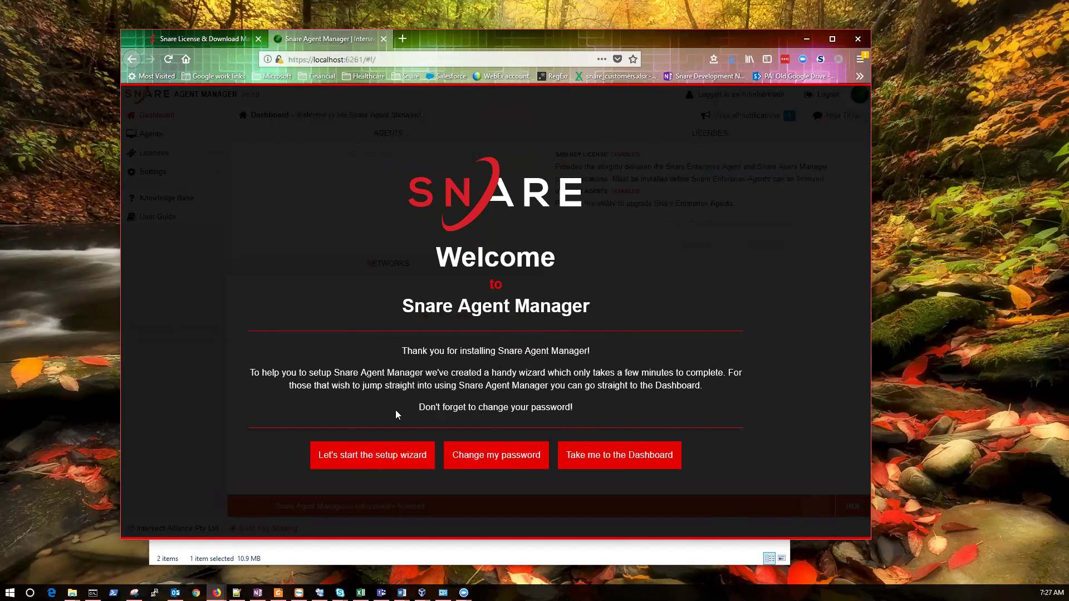
left_click(619, 458)
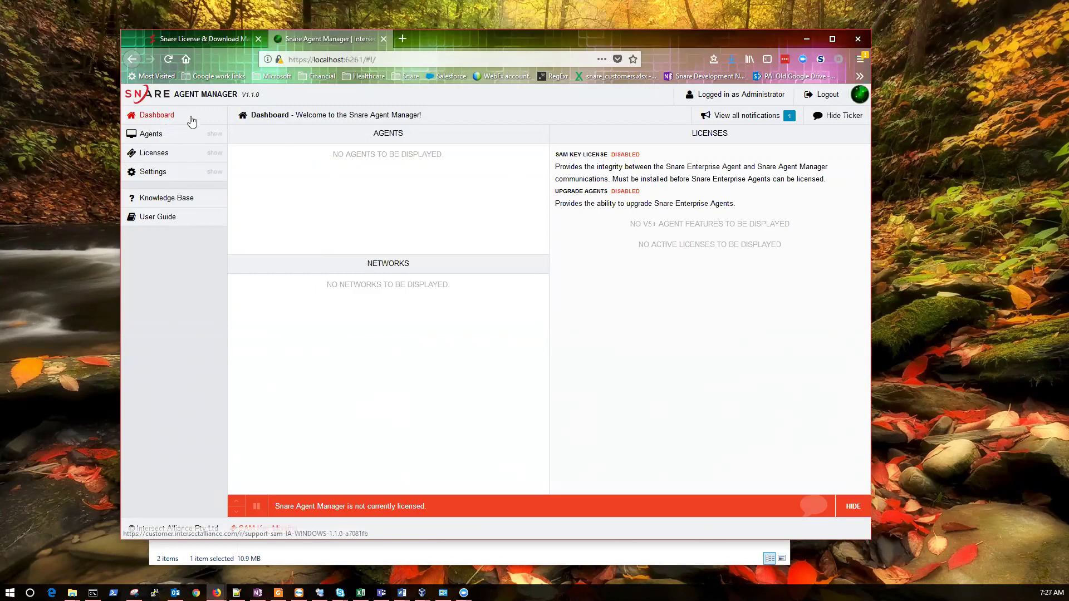
Copy all five Key IDs from Licenses > Key ID's in Snare Agent Manager
left_click(174, 154)
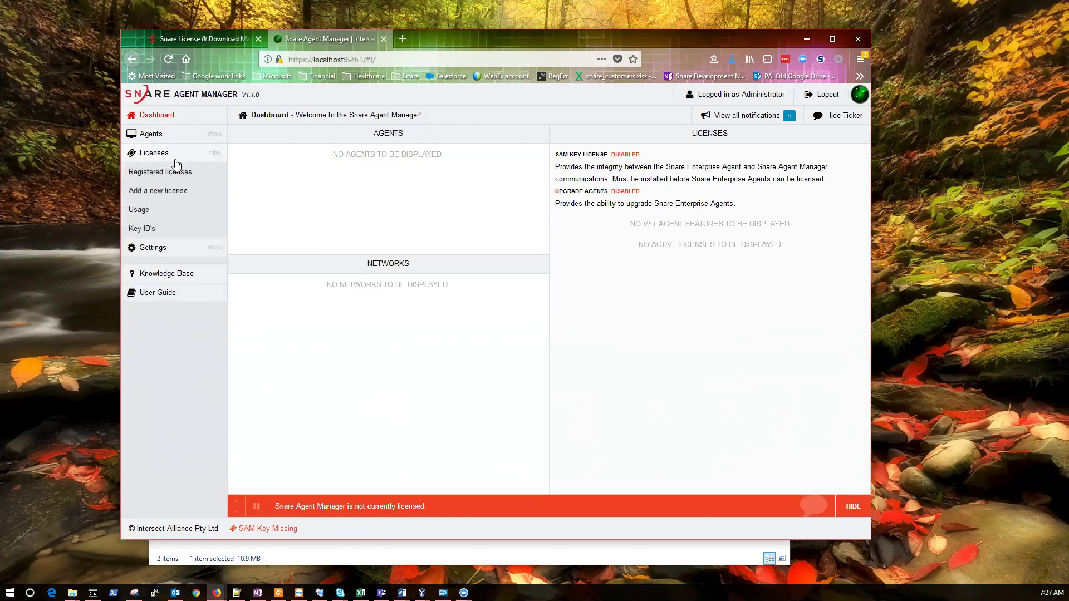
left_click(164, 173)
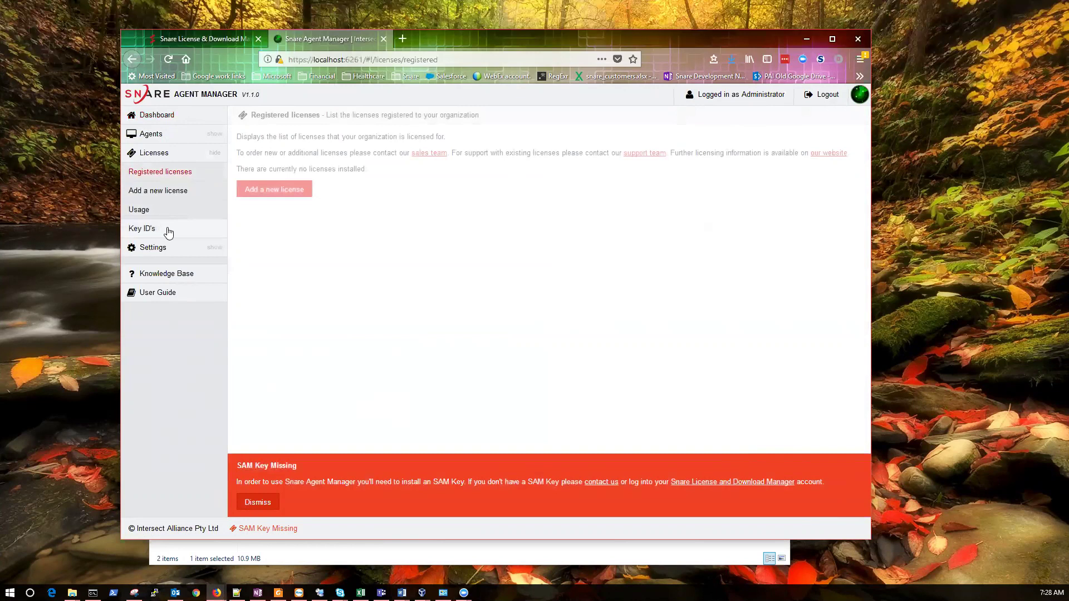
left_click(166, 230)
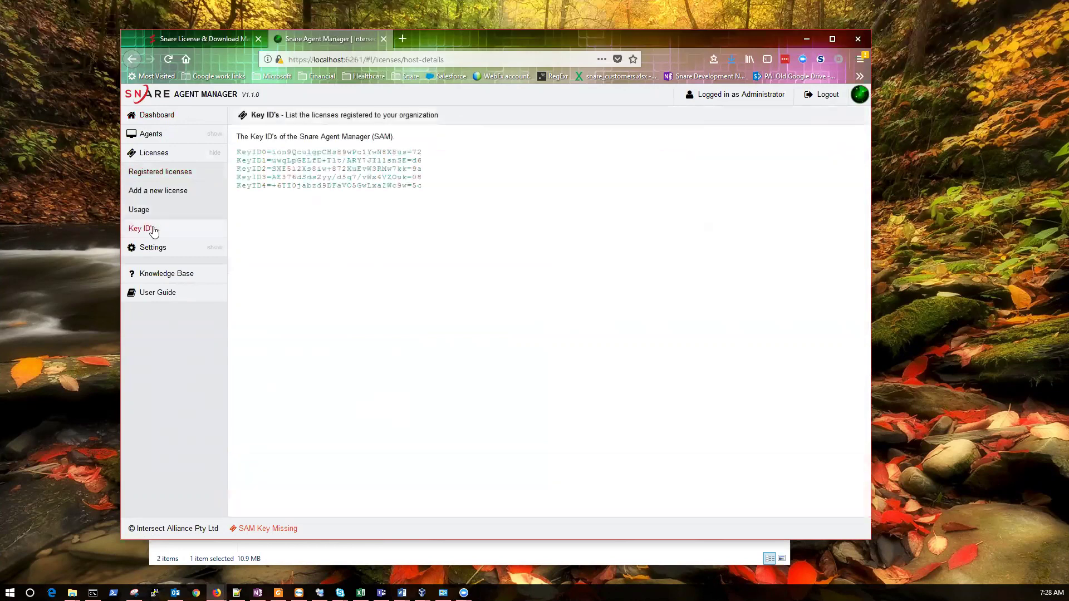
left_click_drag(422, 187, 240, 151)
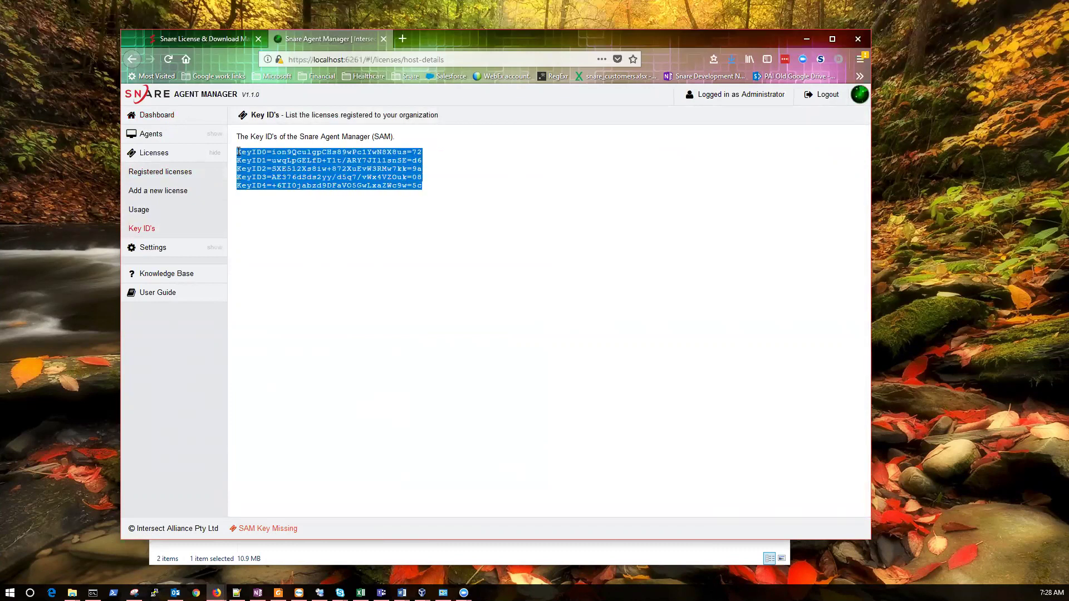
right_click(284, 164)
left_click(300, 174)
left_click(196, 38)
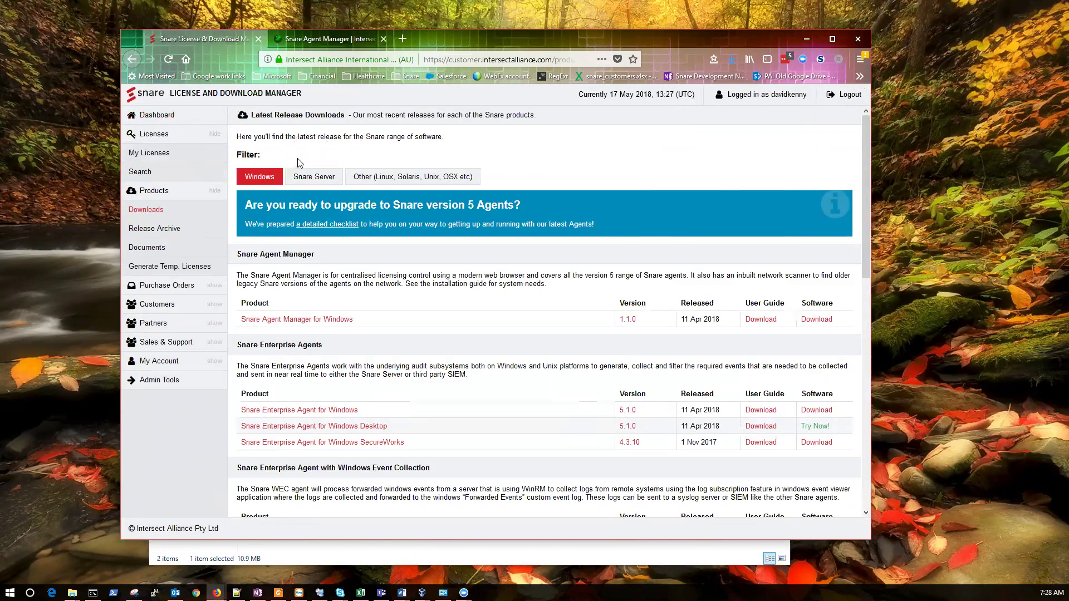
Create a Full, never-expiring SAM Key License under My Licenses from the pasted Key IDs
left_click(167, 158)
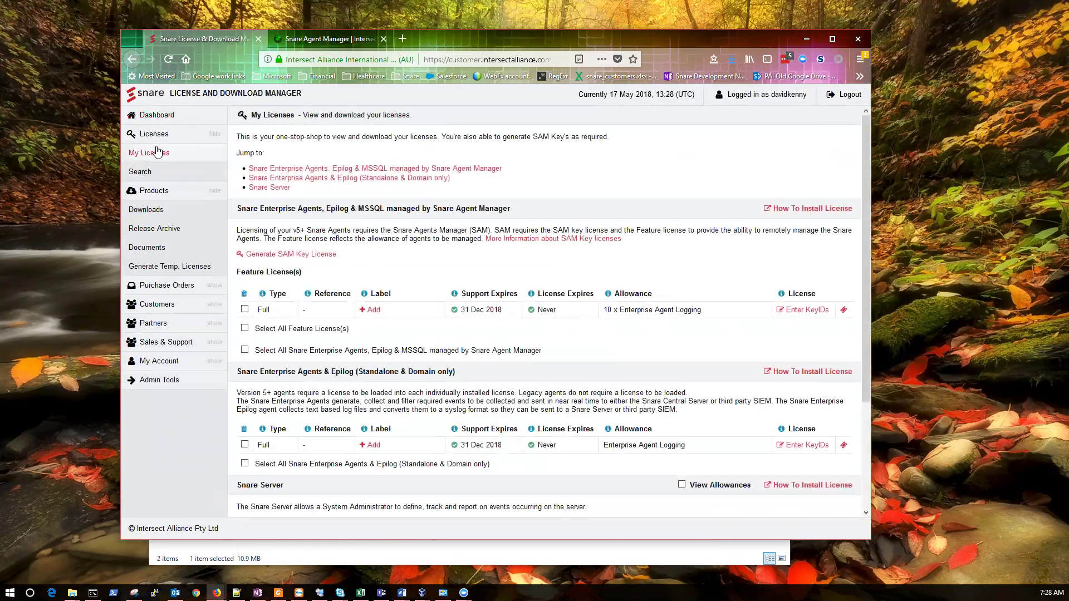
left_click(178, 120)
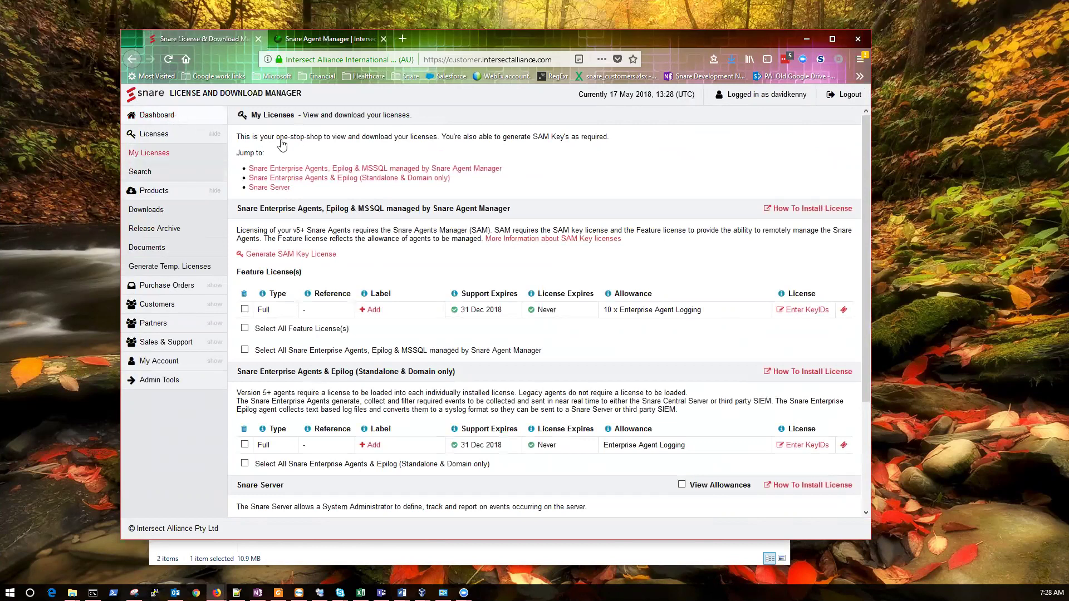
left_click(405, 179)
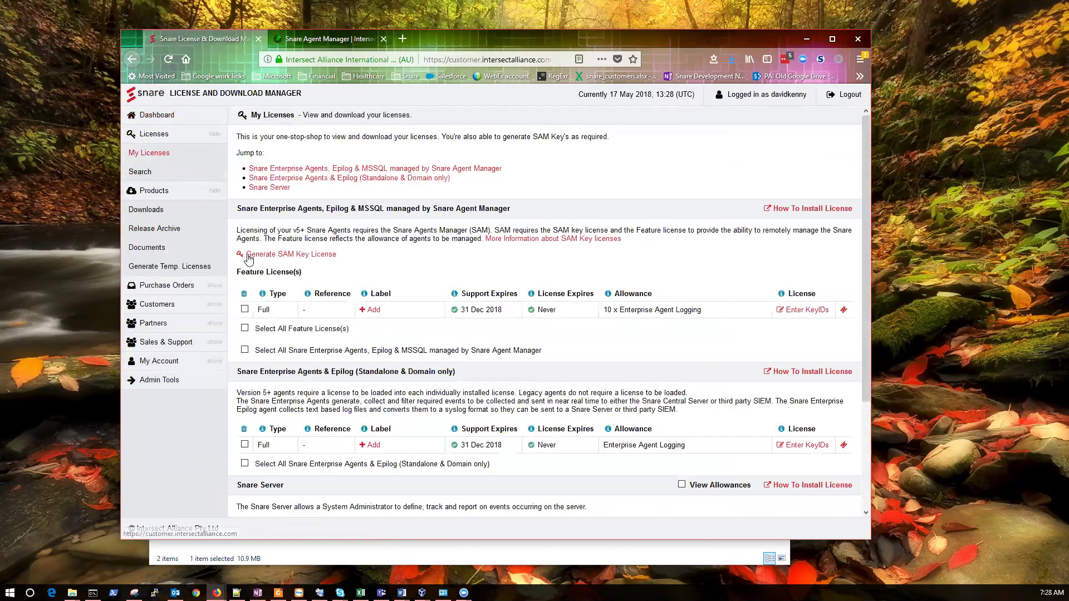
left_click(310, 256)
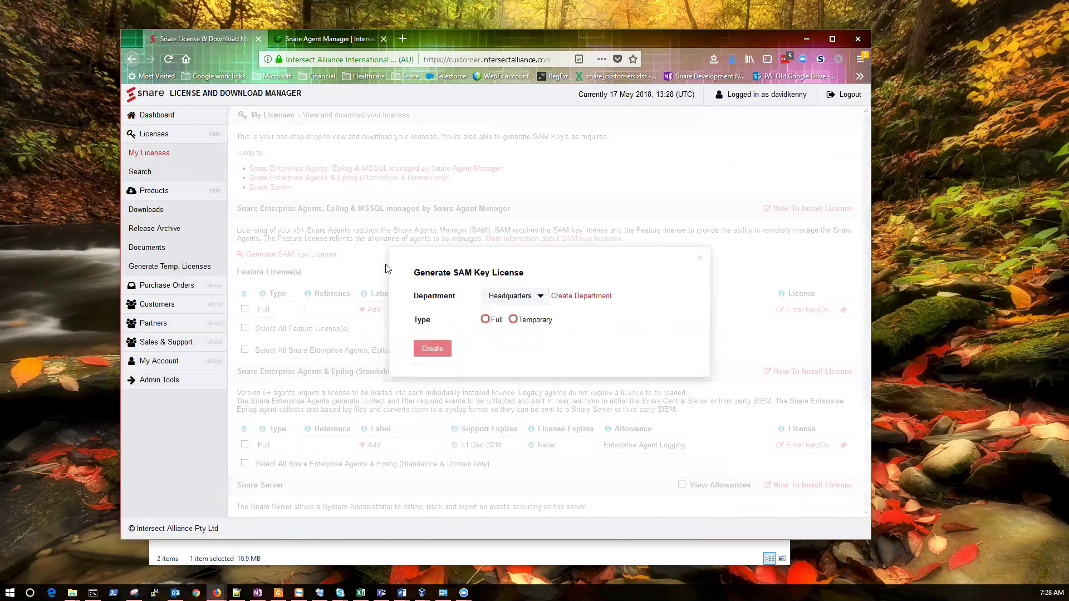
left_click(485, 320)
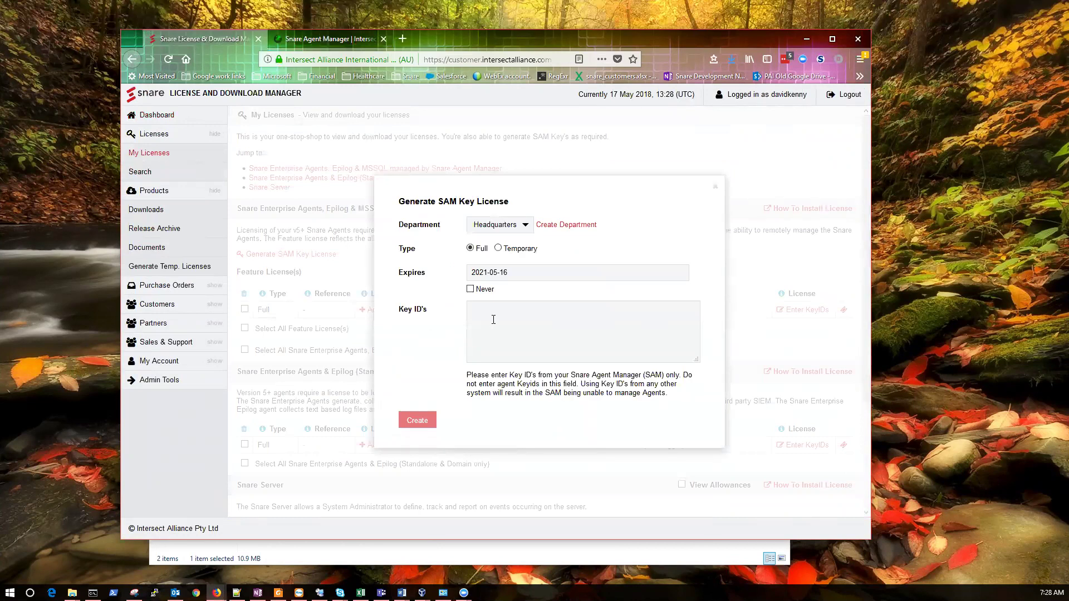
left_click(470, 289)
right_click(490, 316)
left_click(499, 363)
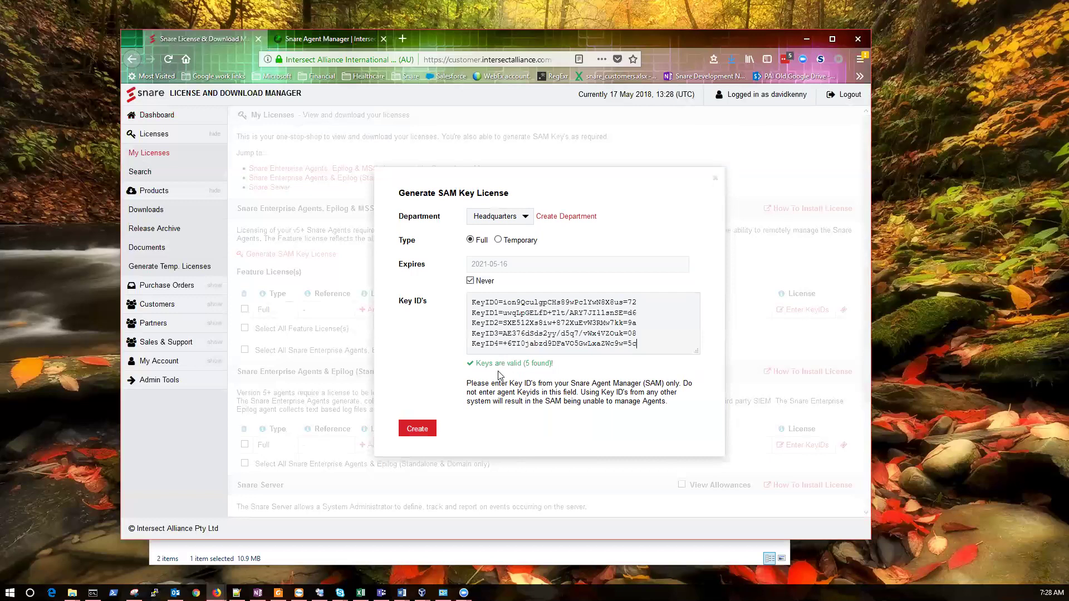
left_click(425, 430)
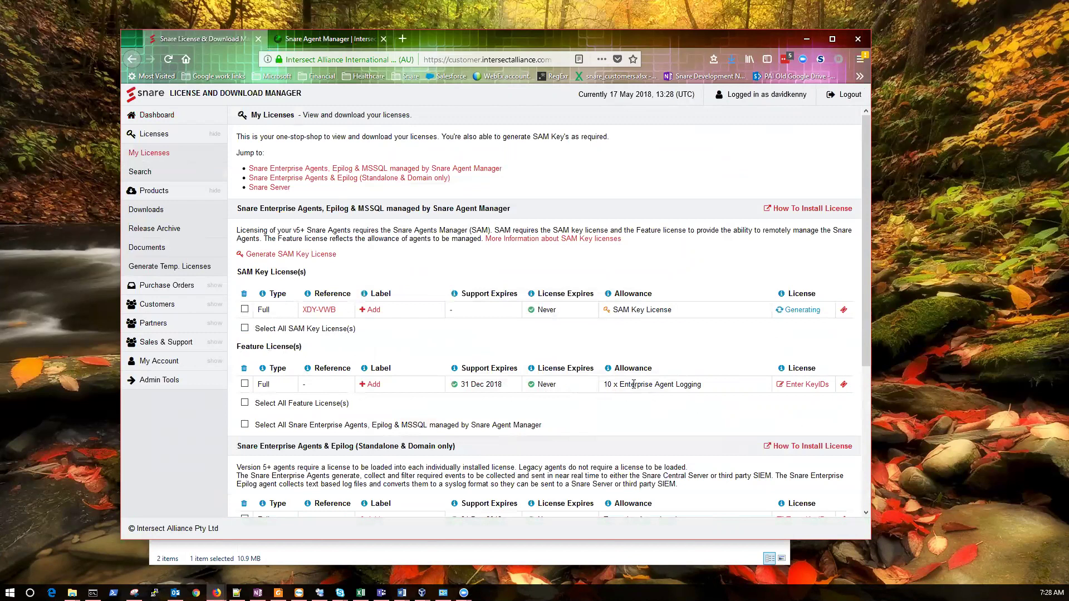
Paste the Key IDs into the 10 x Enterprise Agent Logging feature license and generate it
left_click(800, 384)
right_click(491, 326)
left_click(509, 375)
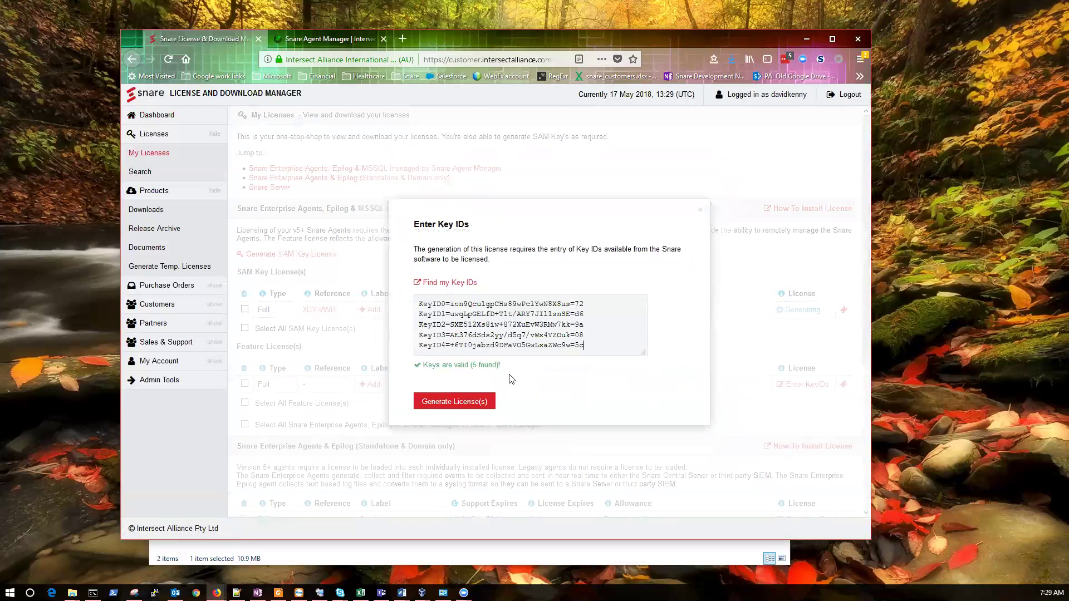
left_click(445, 402)
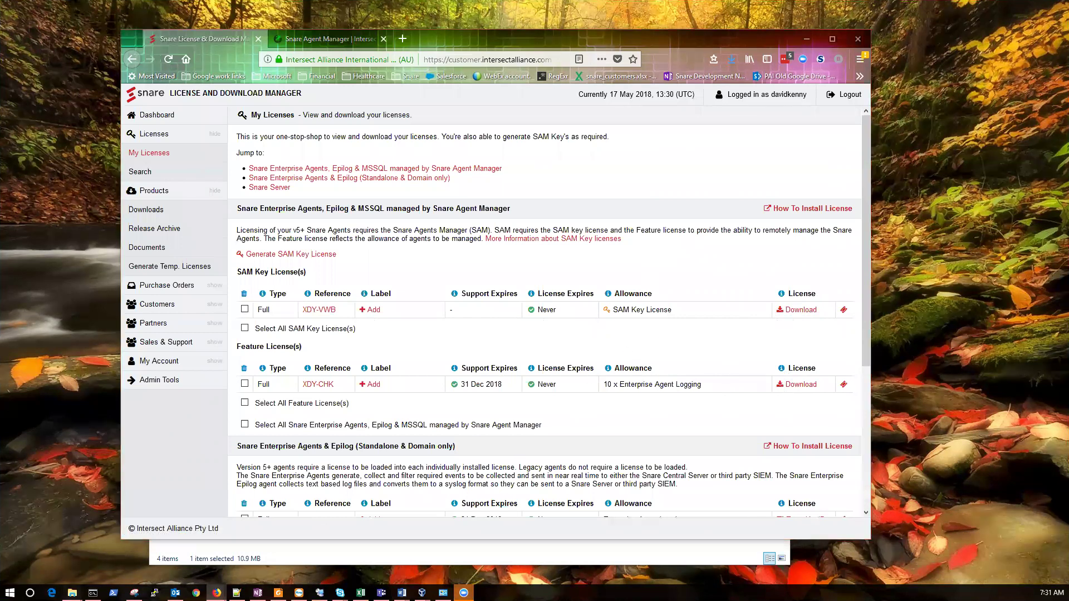
Move the License Demo window aside and open Snare Agent Manager's add-license page
left_click(66, 556)
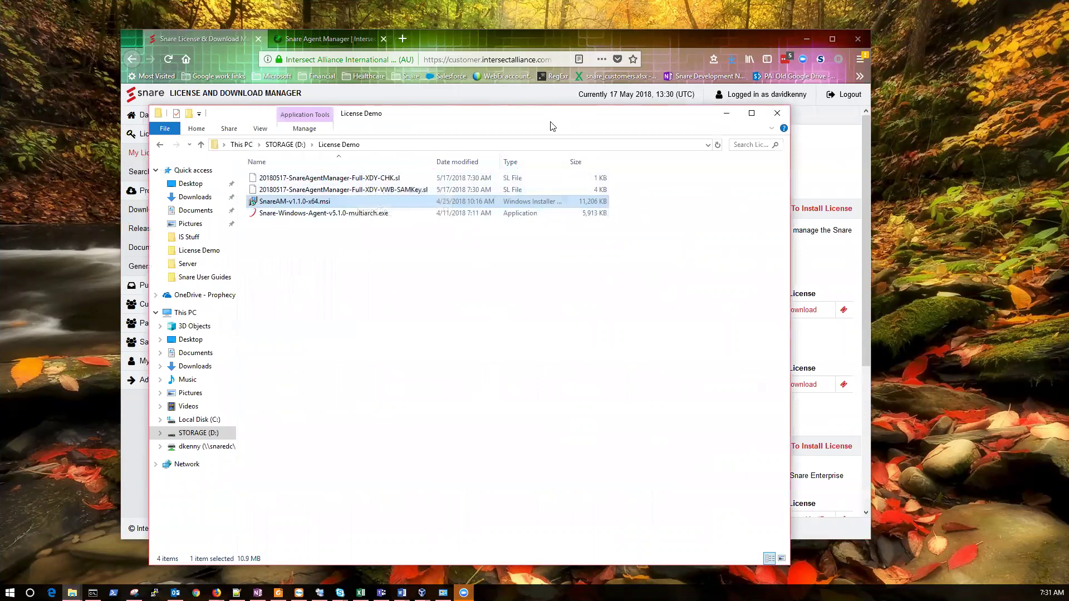
left_click_drag(523, 117, 680, 115)
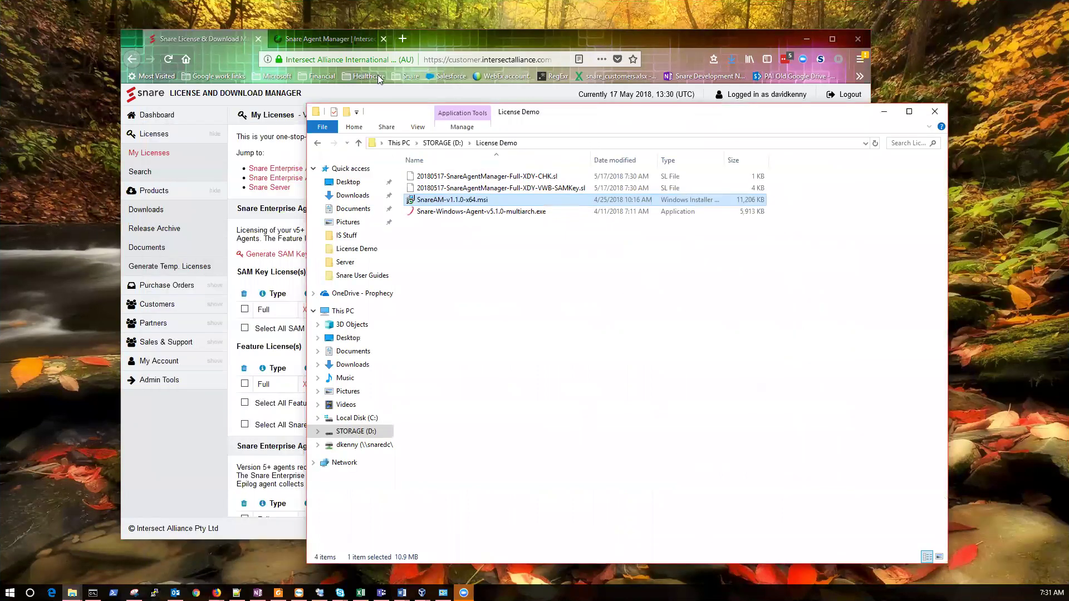
left_click(339, 40)
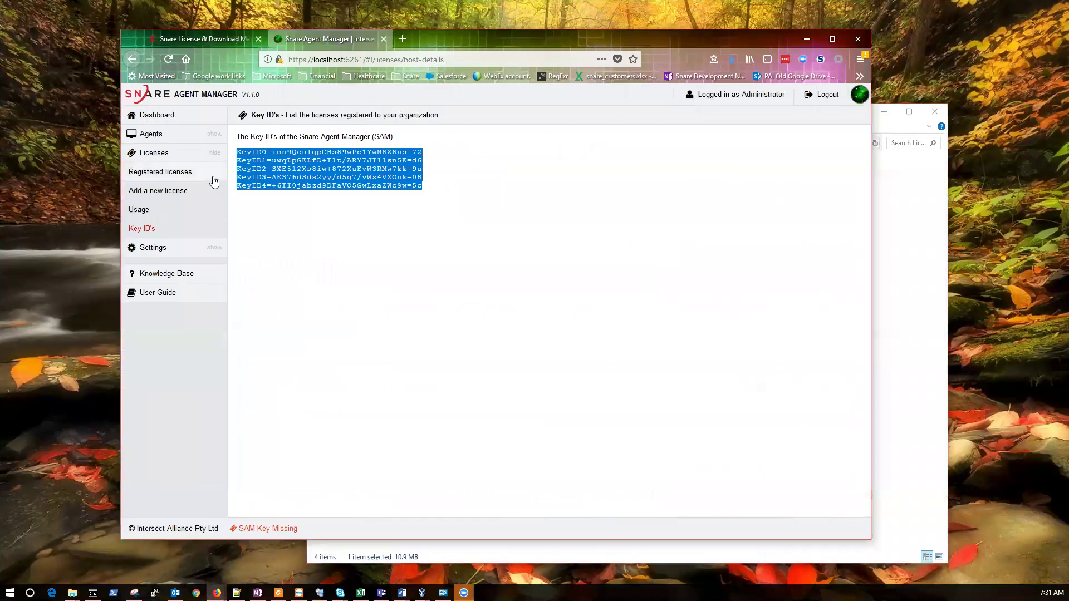
left_click(158, 192)
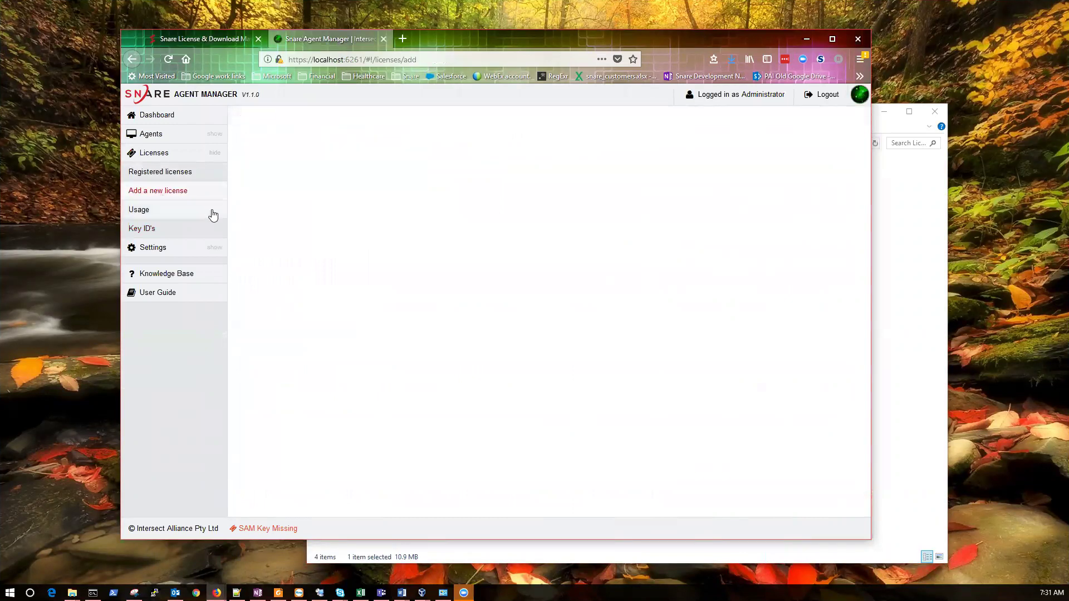
Upload both downloaded .sl license files from License Demo into Snare Agent Manager
left_click(917, 306)
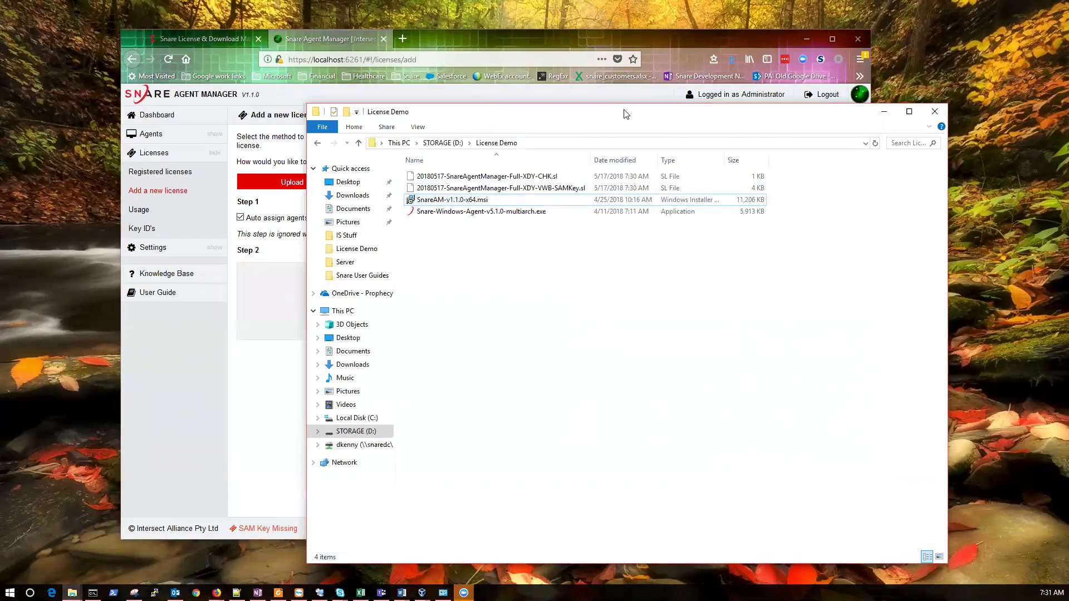
left_click_drag(627, 113, 673, 118)
left_click(537, 181)
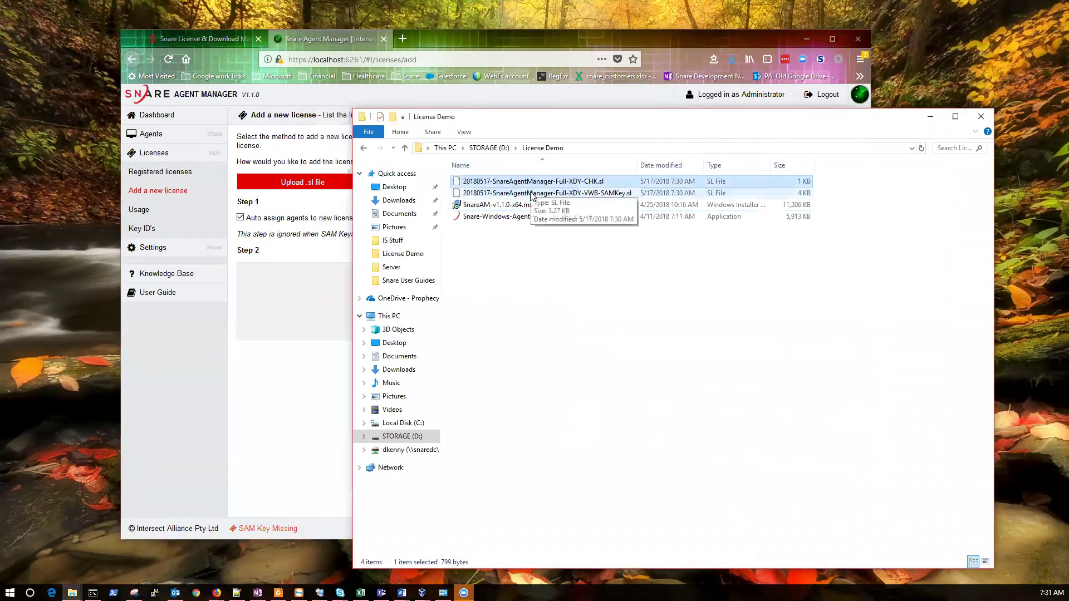
left_click(530, 193, "ctrl")
left_click_drag(545, 194, 287, 306)
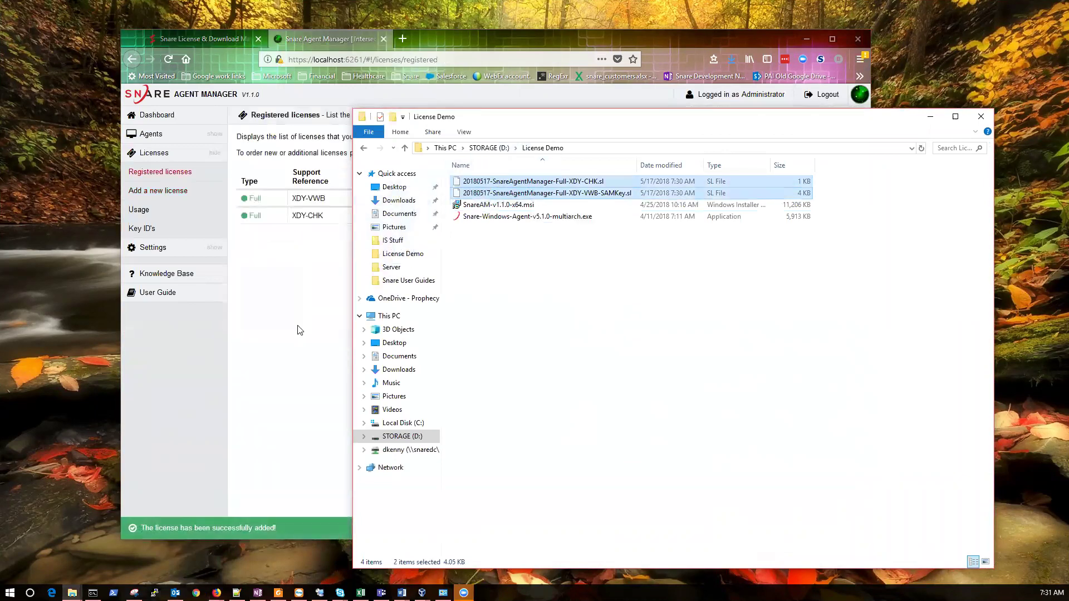
left_click(298, 341)
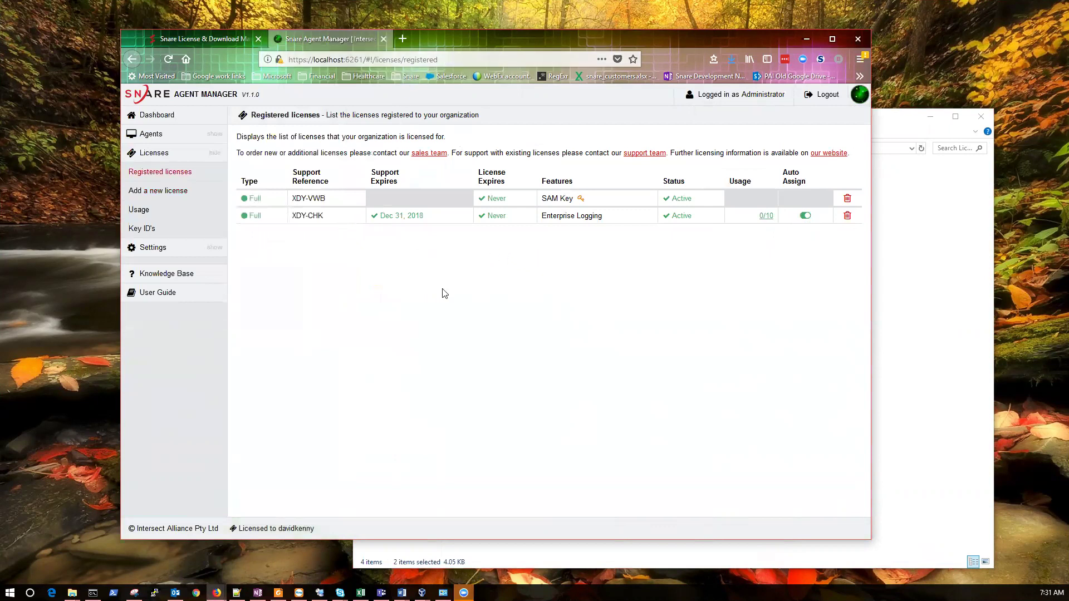
left_click(905, 340)
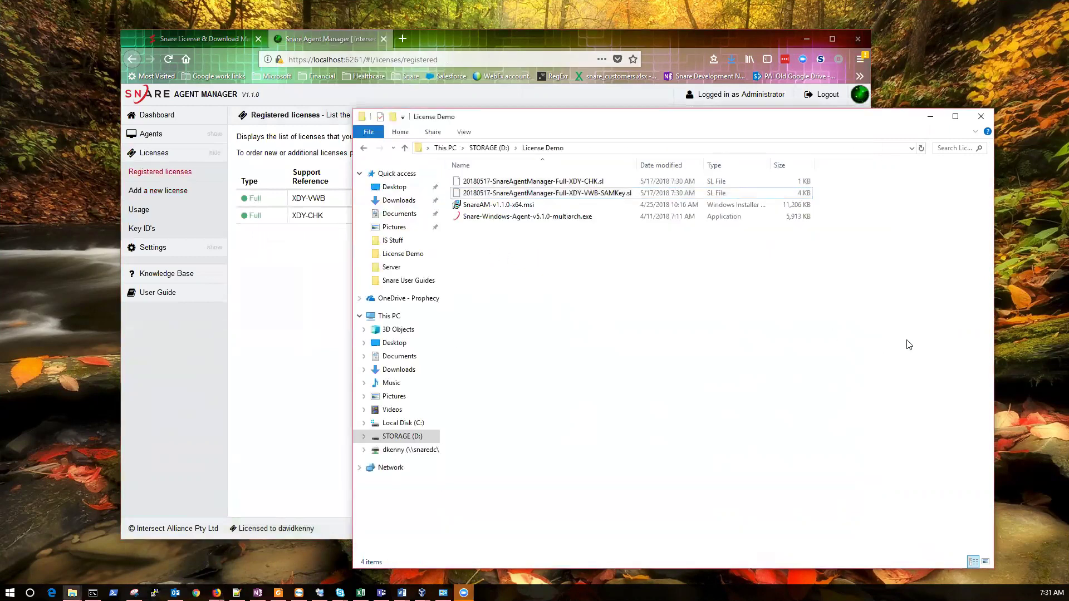
Install Snare Windows Agent v5.1.0 with Quick options and launch its web UI
left_click(515, 217)
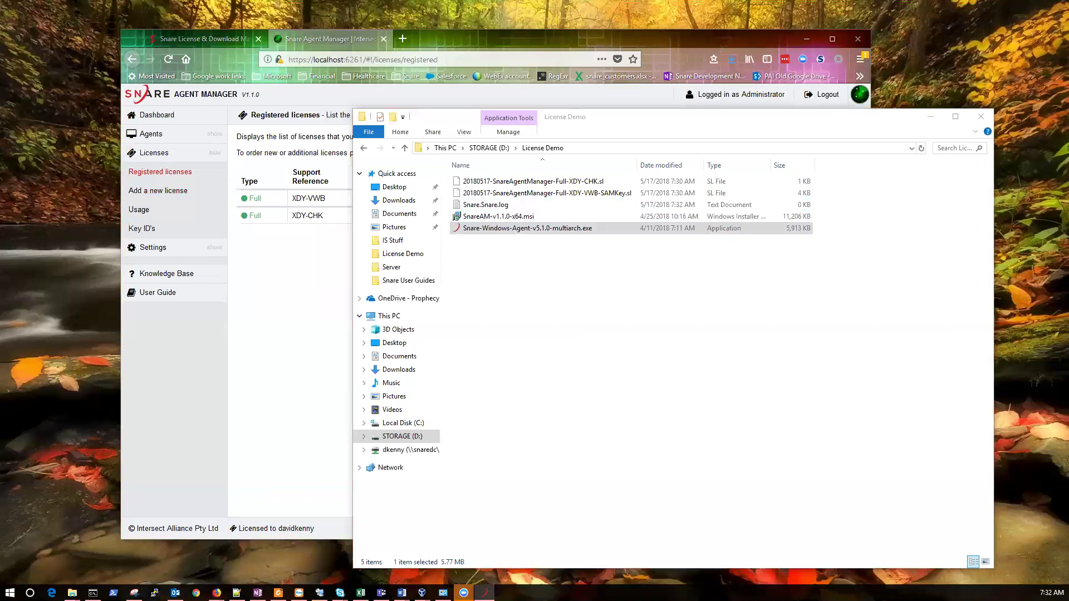
left_click(569, 391)
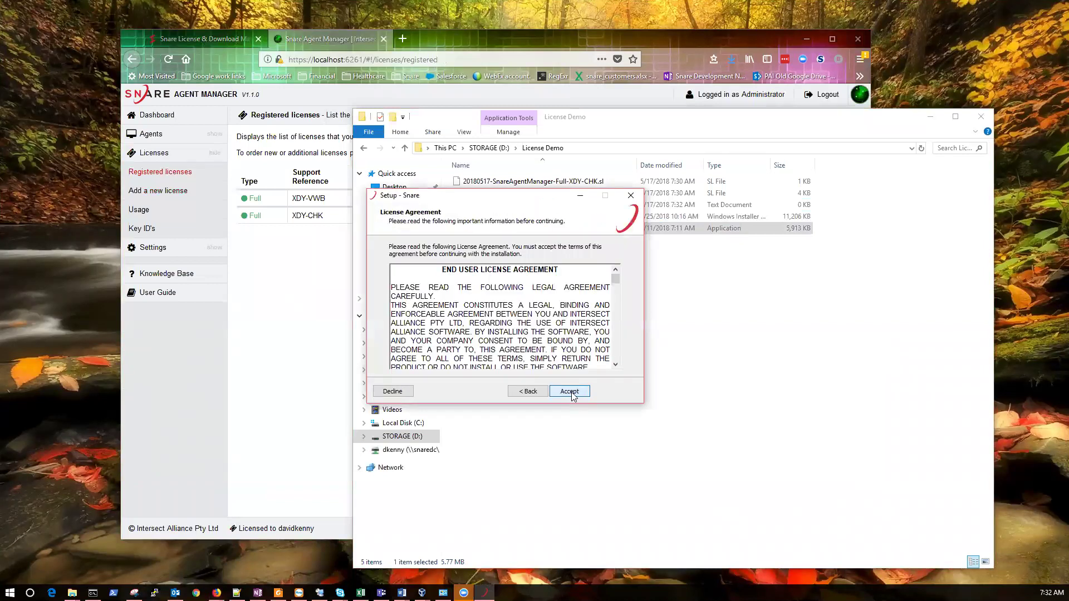
left_click(574, 393)
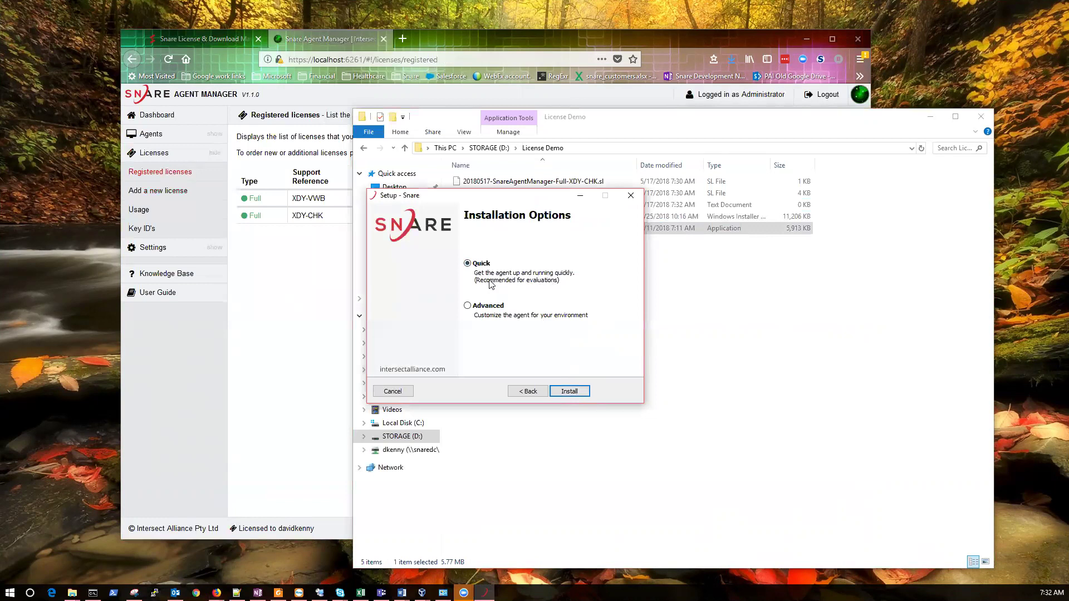
left_click(576, 393)
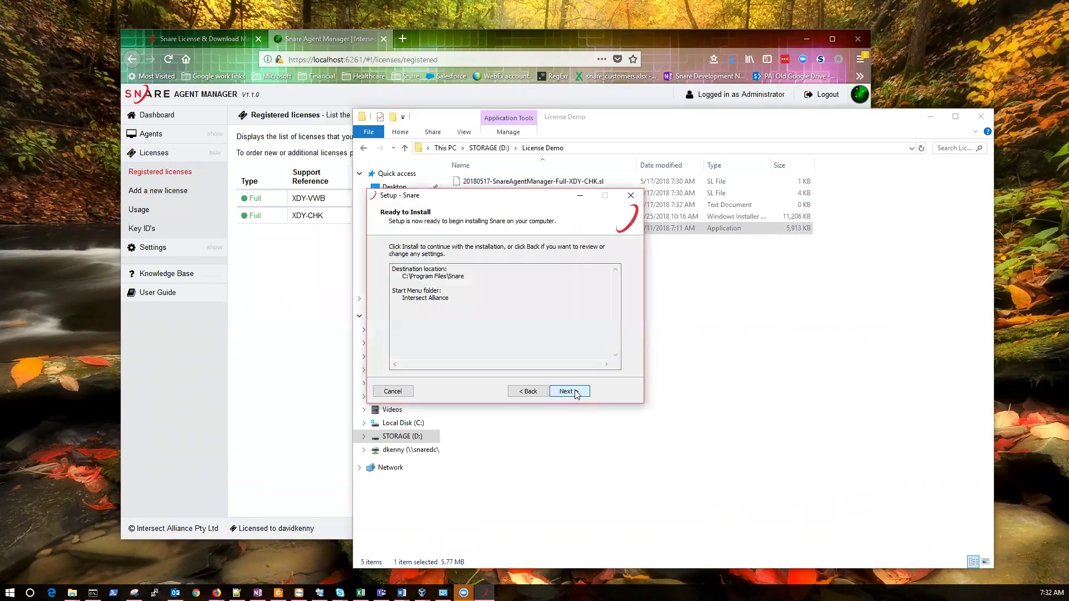
left_click(575, 391)
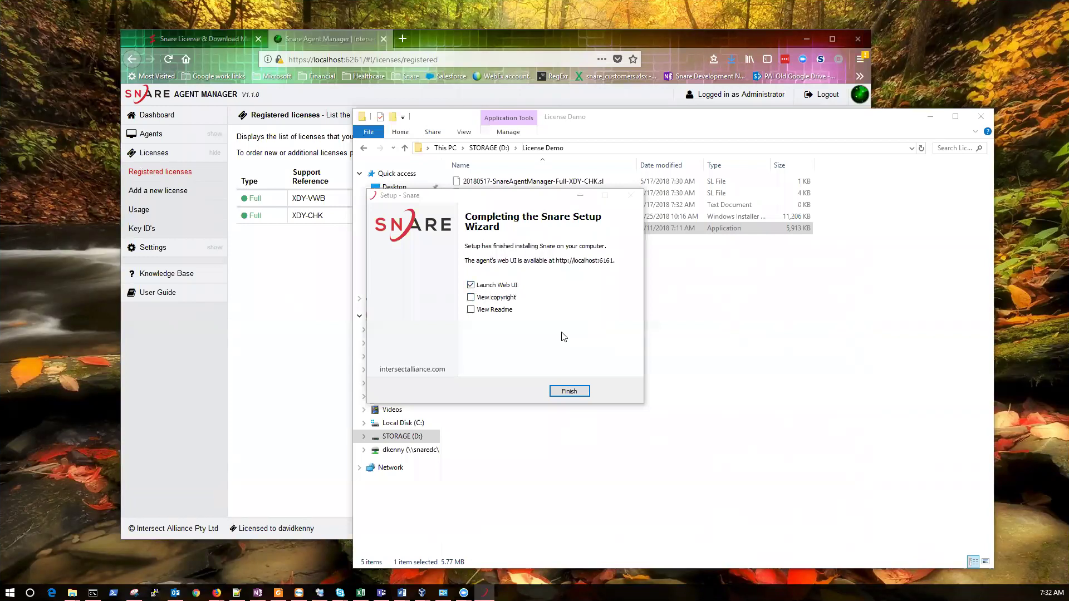
left_click(567, 390)
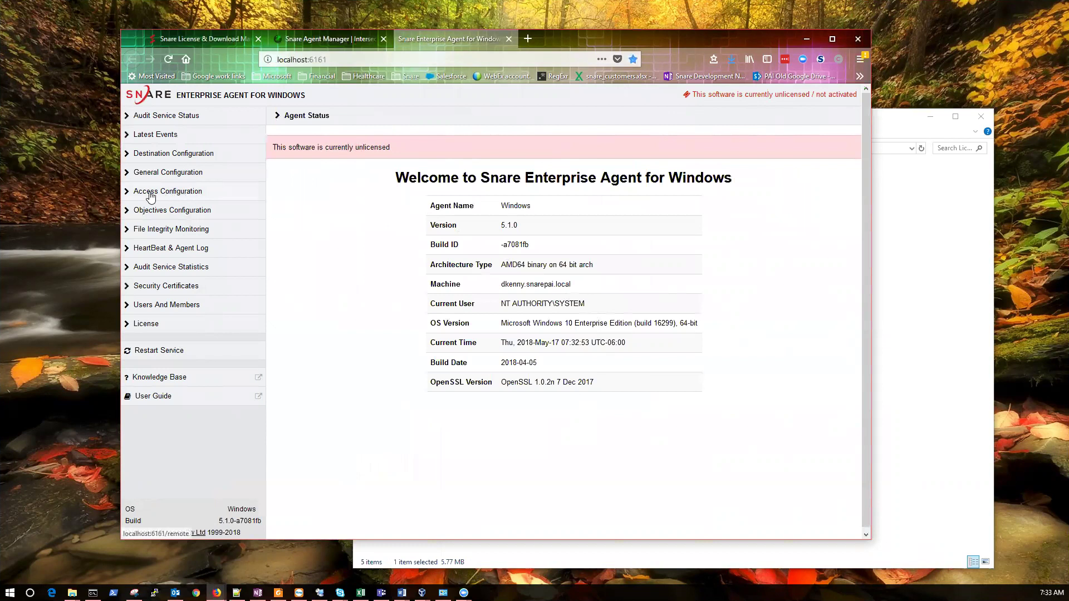
Set the Snare Agent Manager IP to 192.168.2.27 in Access Configuration and save
left_click(176, 195)
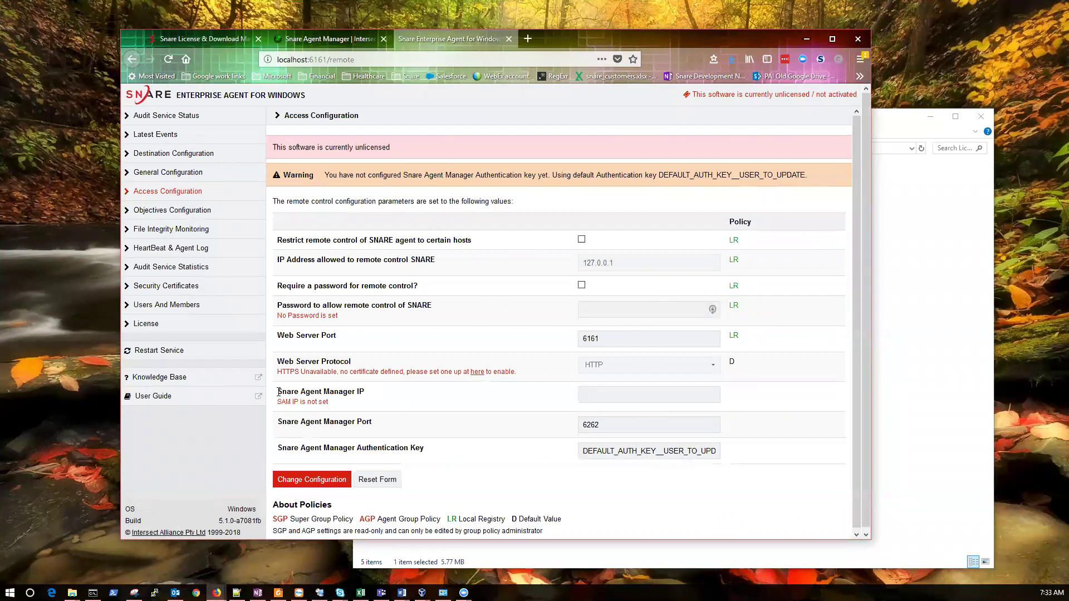
left_click_drag(278, 392, 379, 396)
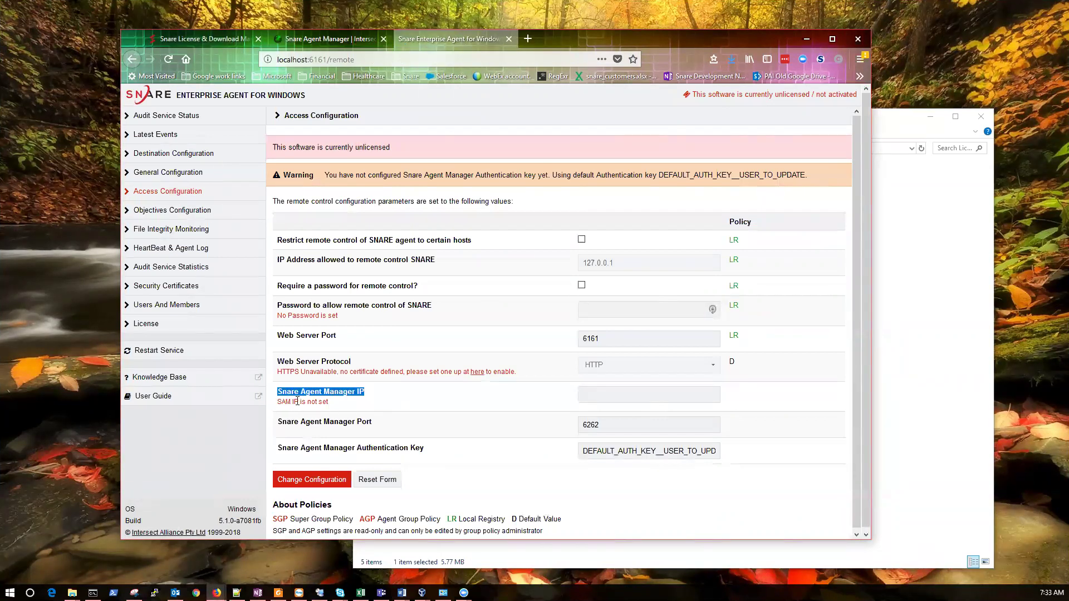
left_click(596, 396)
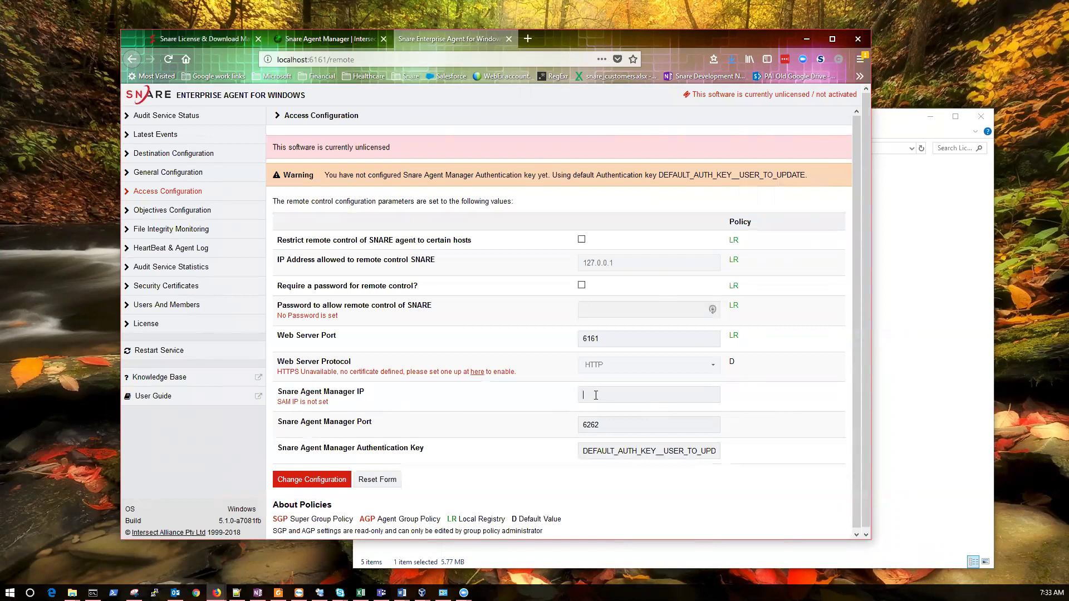
type("19")
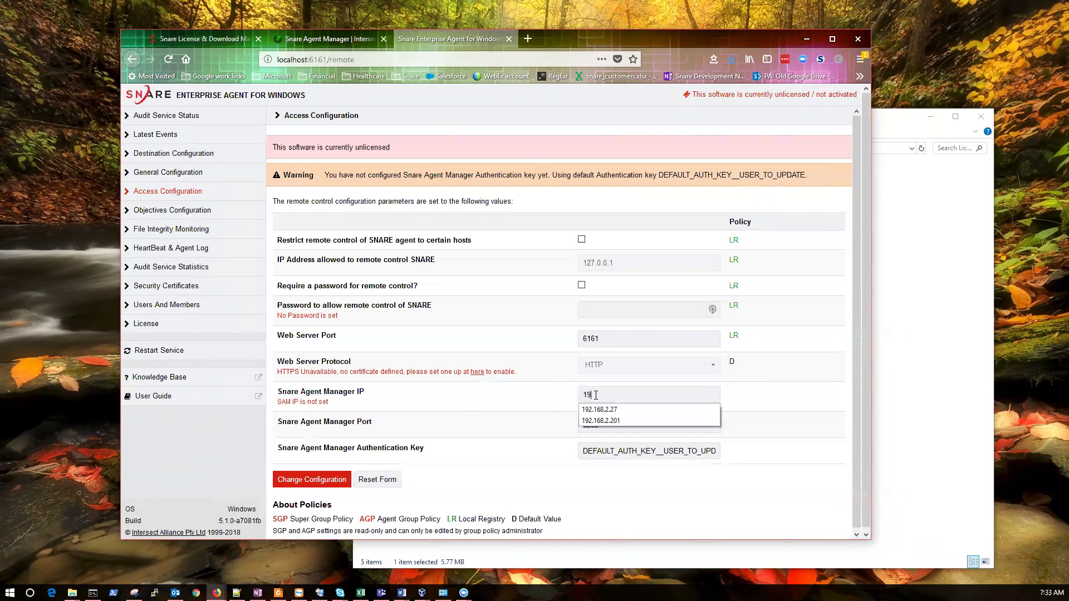
key("Down")
key("Return")
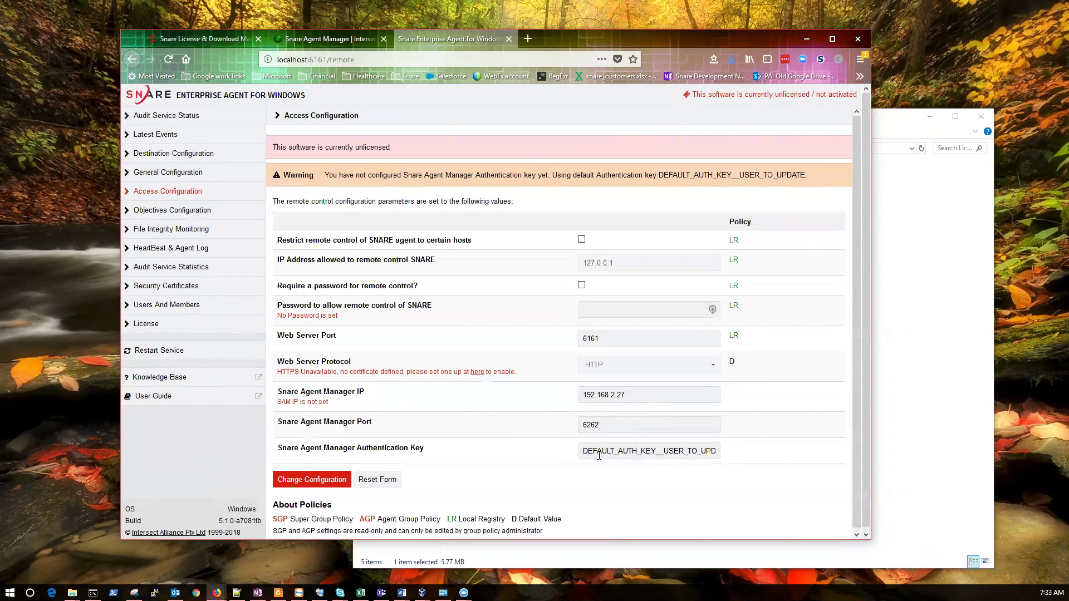
left_click(312, 479)
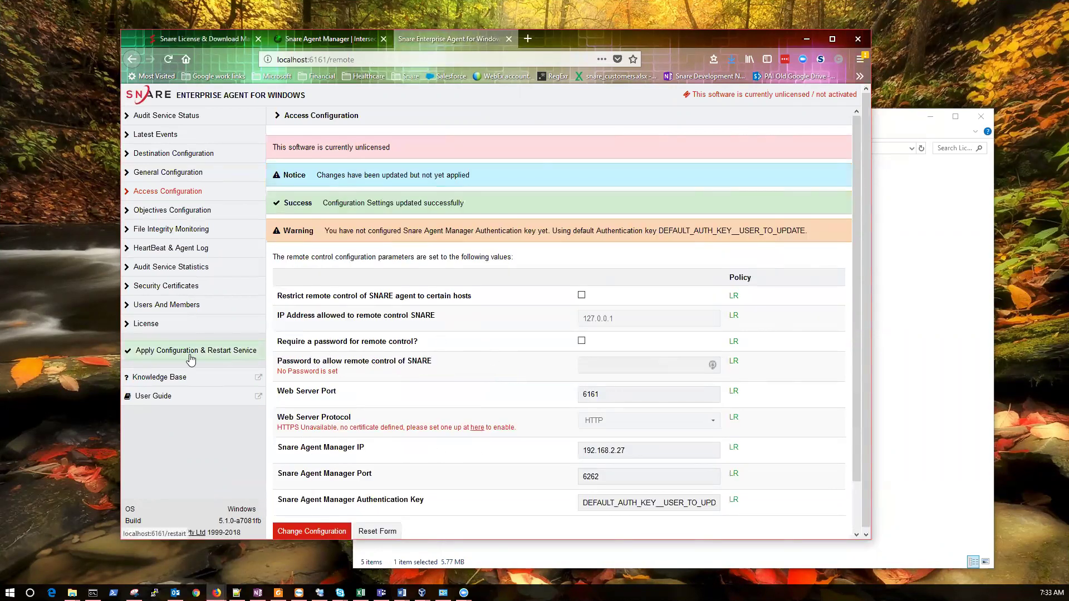
left_click(231, 350)
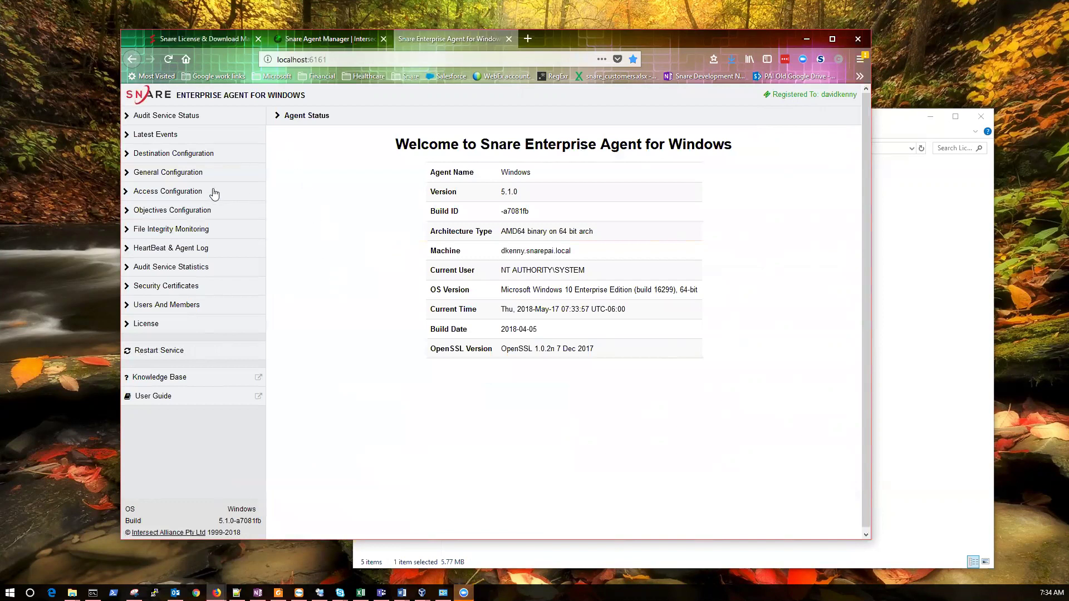
left_click(180, 322)
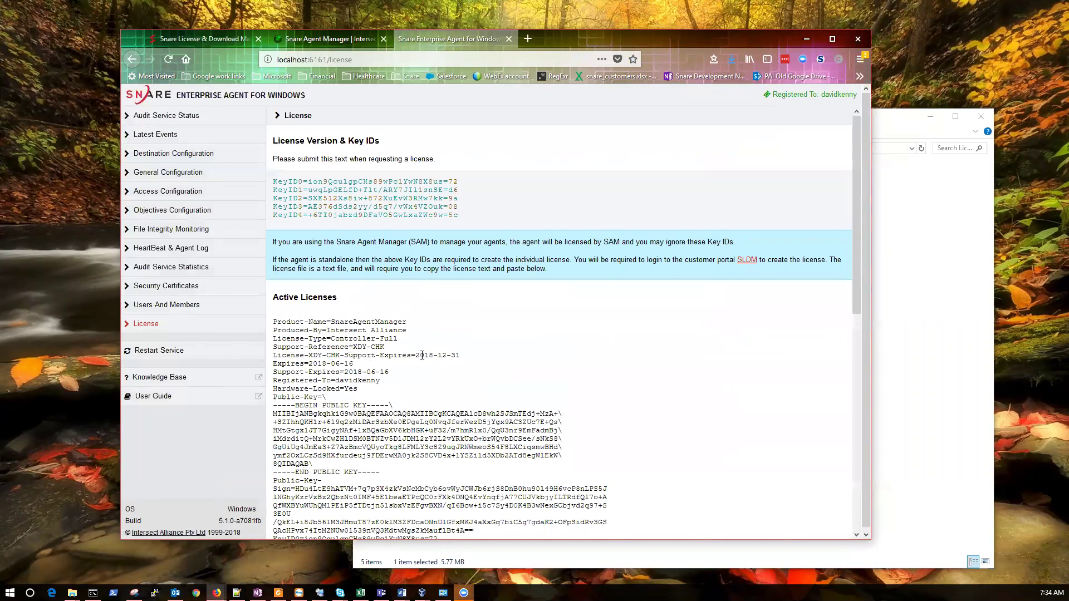
scroll(416, 355, "down", 1)
left_click_drag(353, 305, 402, 314)
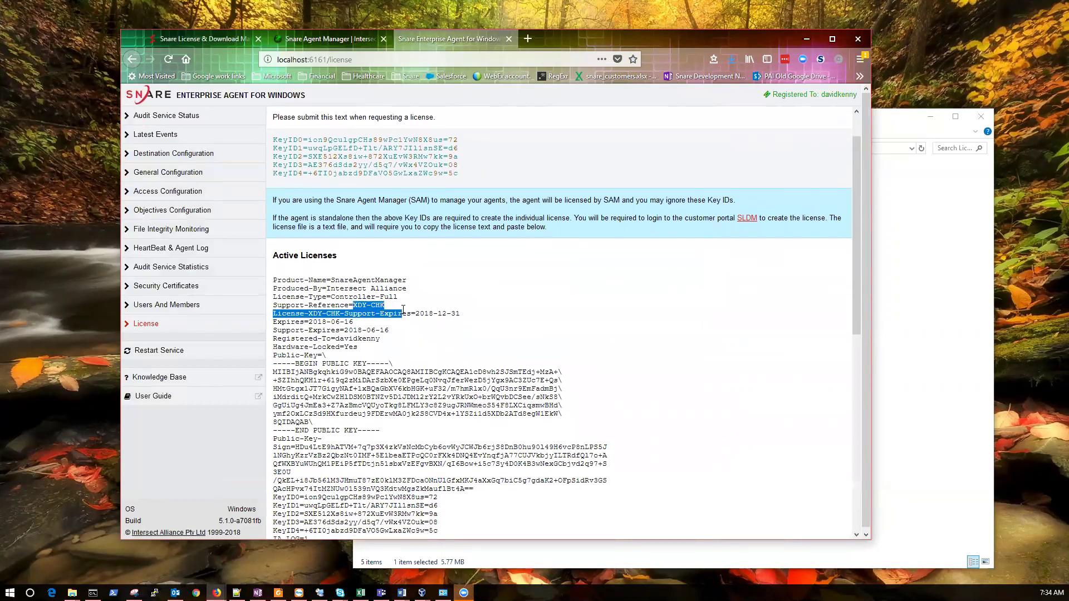
Check that the Windows agent appears under Agents > All in Snare Agent Manager
left_click(328, 38)
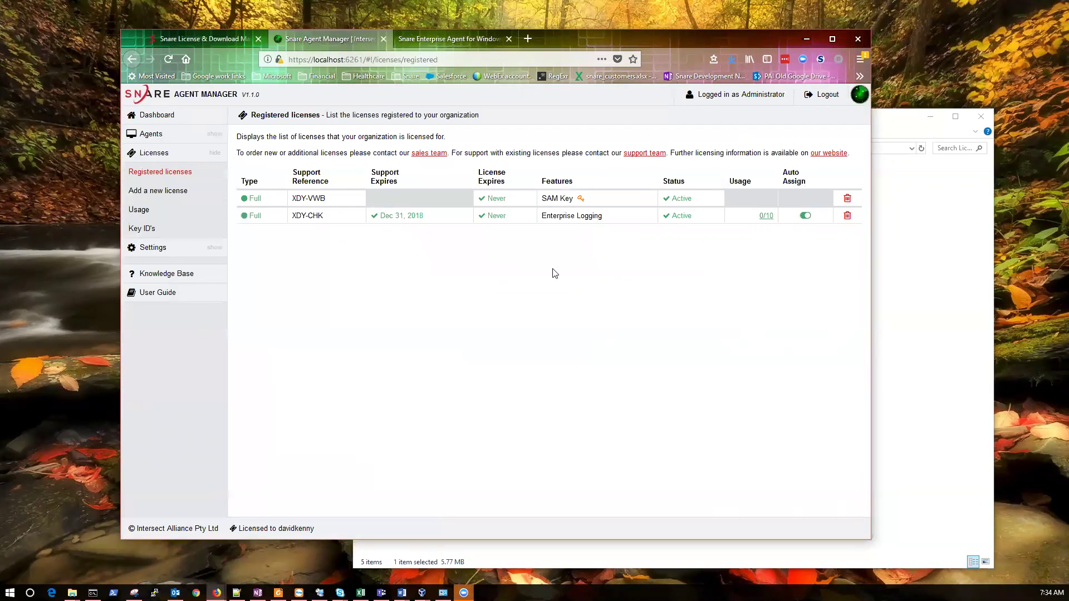
left_click(180, 137)
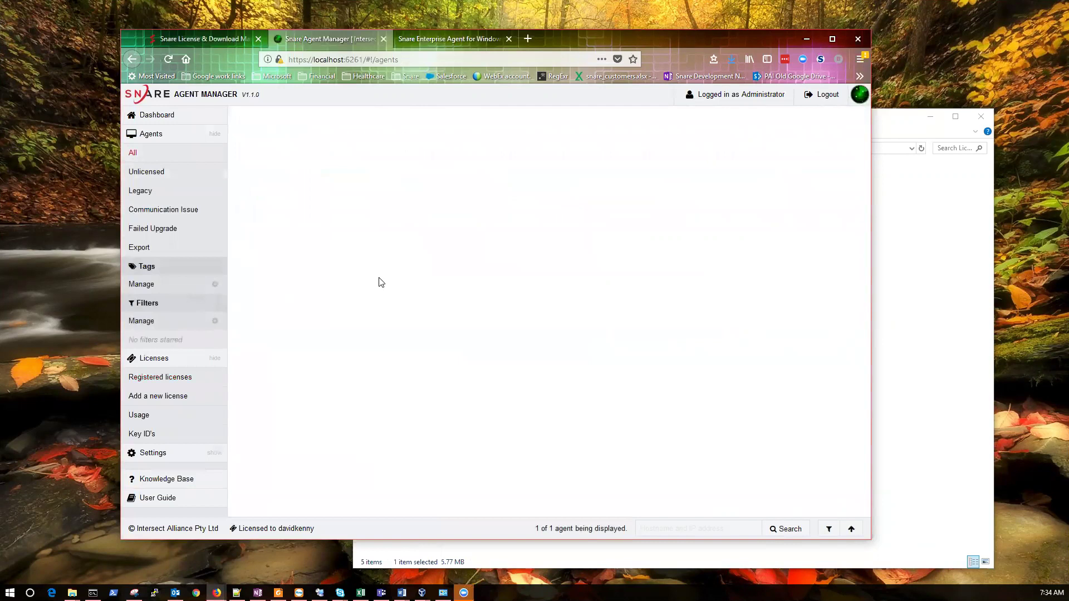
mouse_move(249, 239)
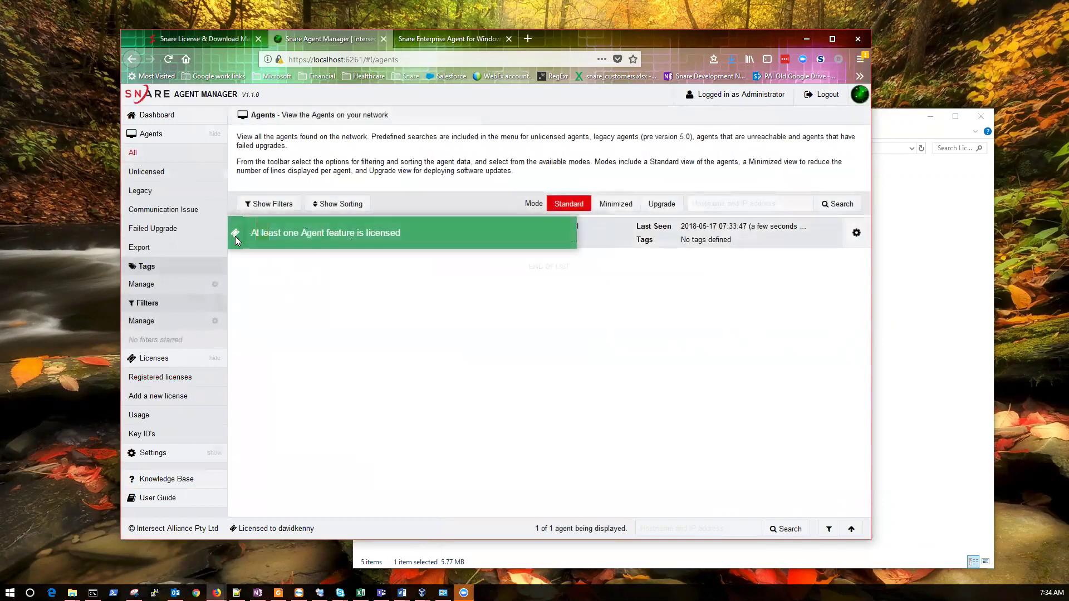
left_click(441, 38)
left_click(358, 44)
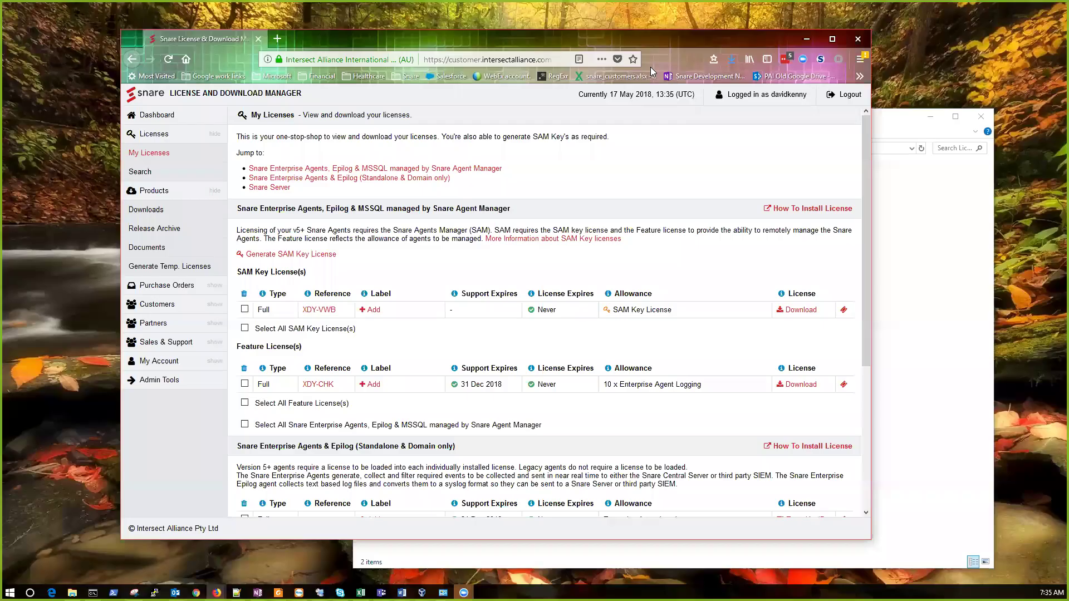
Check XDY-CHK's 10-agent allowance in My Licenses, then open the Latest Release Downloads
scroll(502, 188, "down", 1)
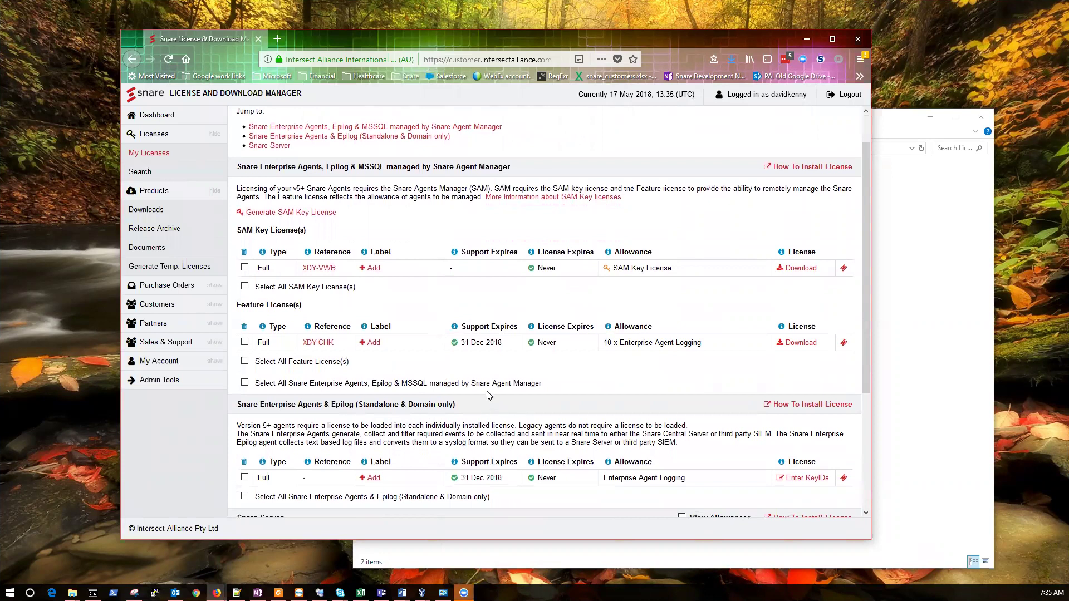
scroll(485, 392, "down", 1)
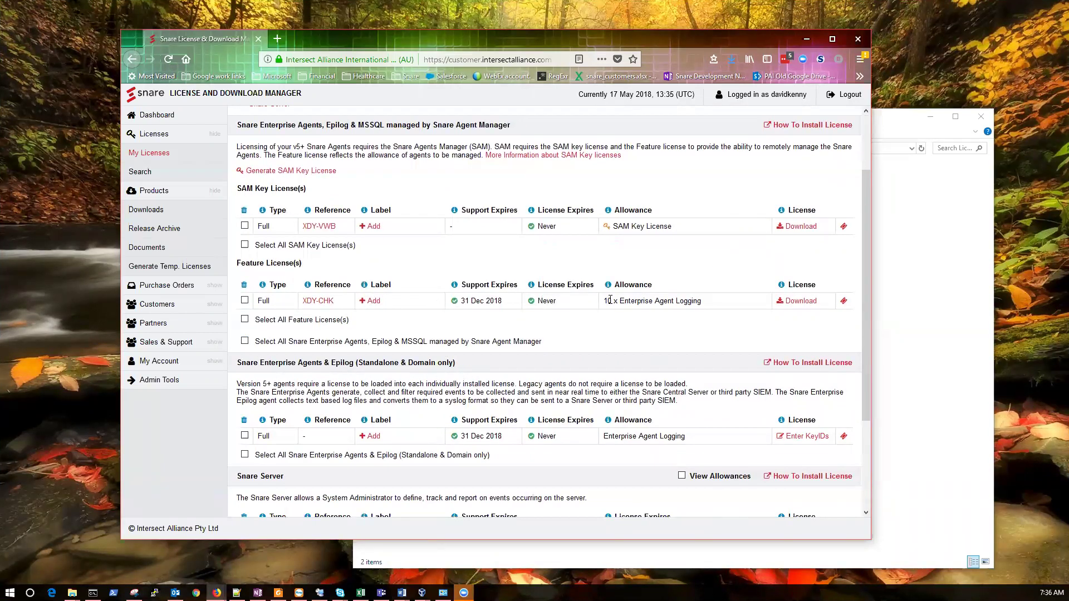
left_click_drag(604, 301, 616, 302)
left_click(184, 115)
left_click(306, 177)
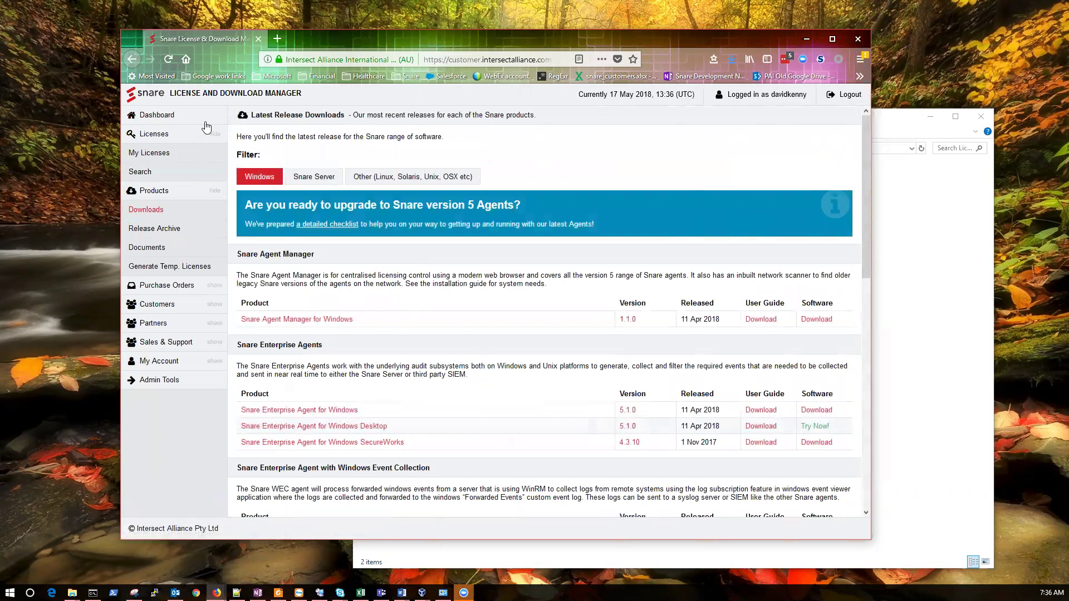
Install the Snare Windows agent with the Quick option, then return to the portal dashboard
mouse_move(73, 592)
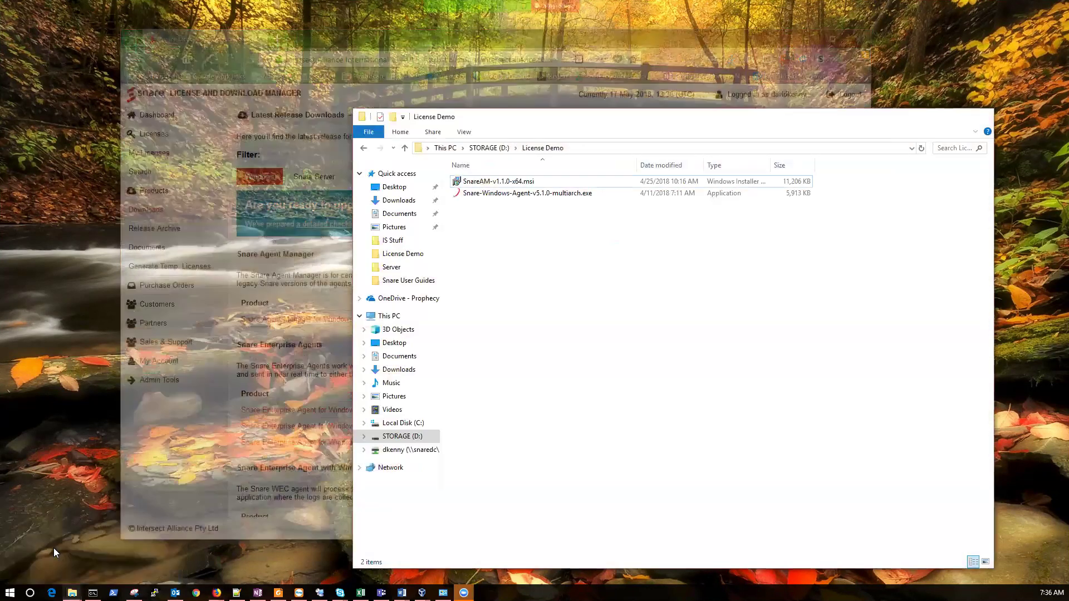
left_click(47, 550)
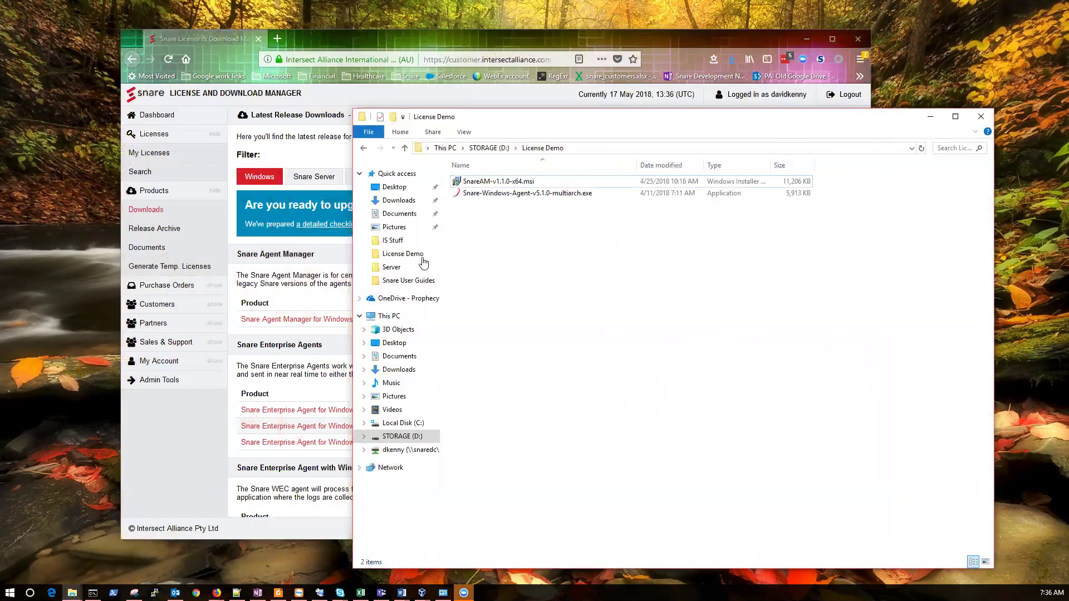
double_click(529, 195)
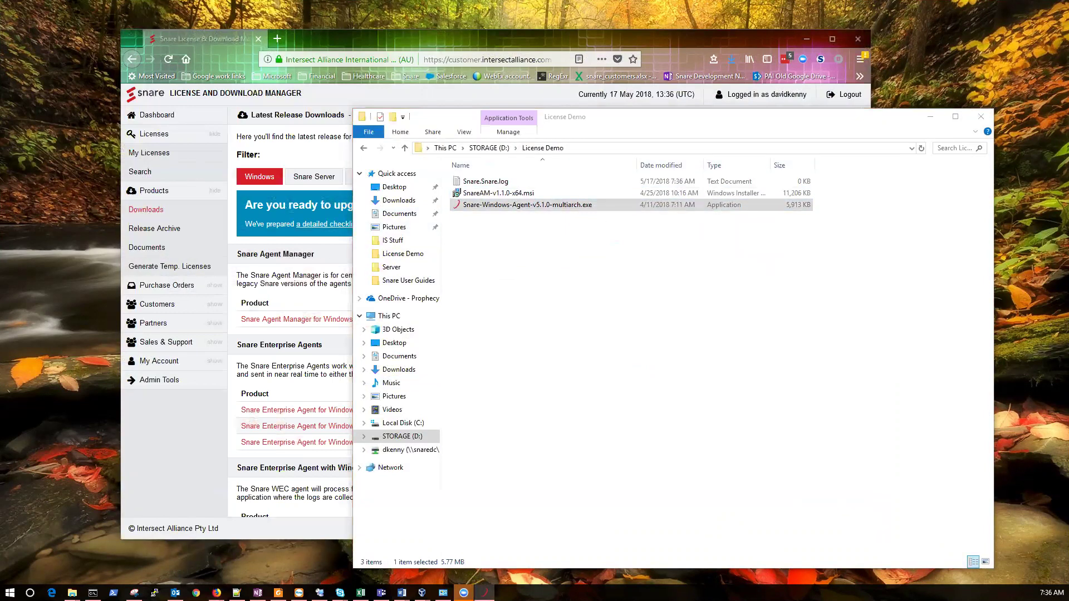
left_click(648, 398)
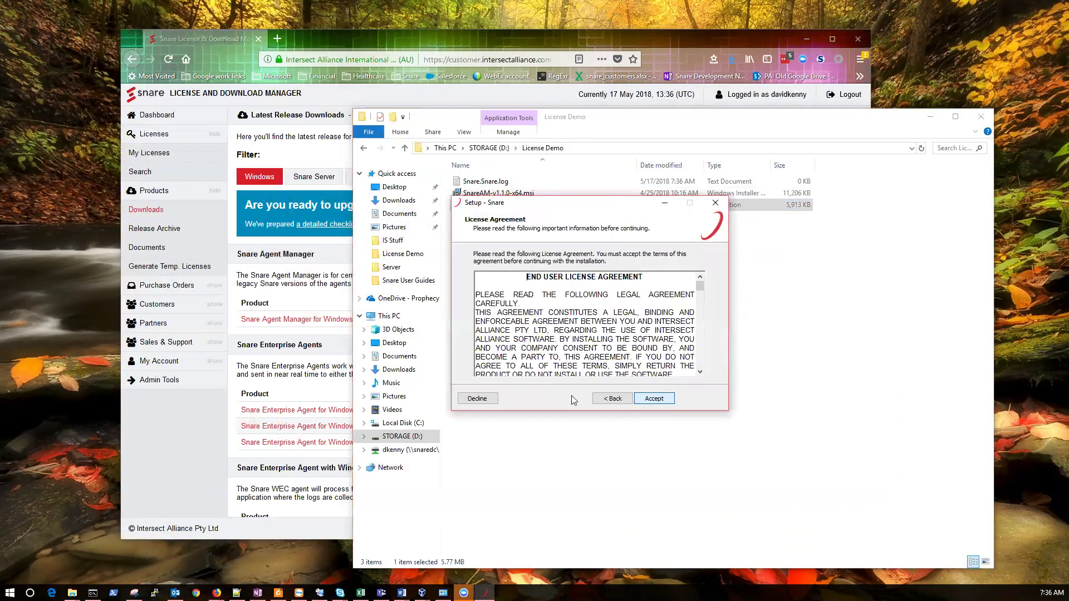
left_click(661, 399)
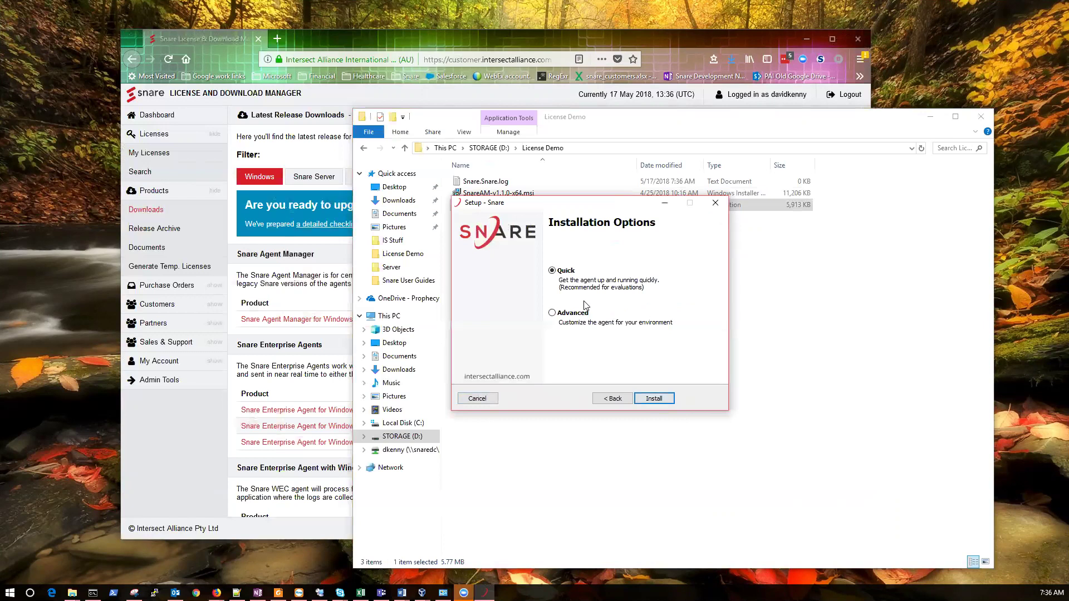
left_click(660, 399)
left_click(660, 399)
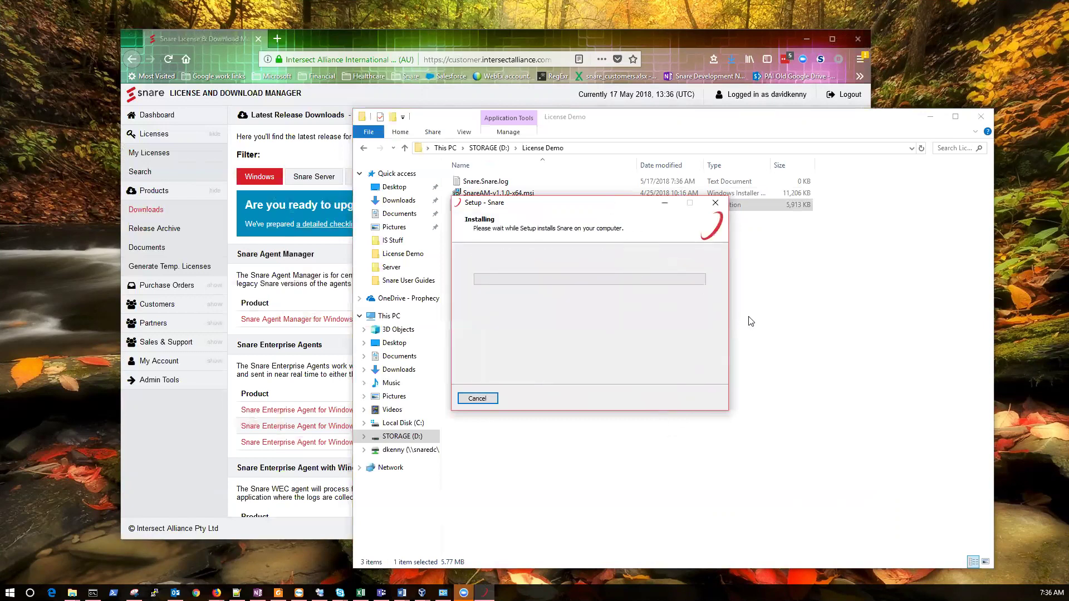
left_click(358, 38)
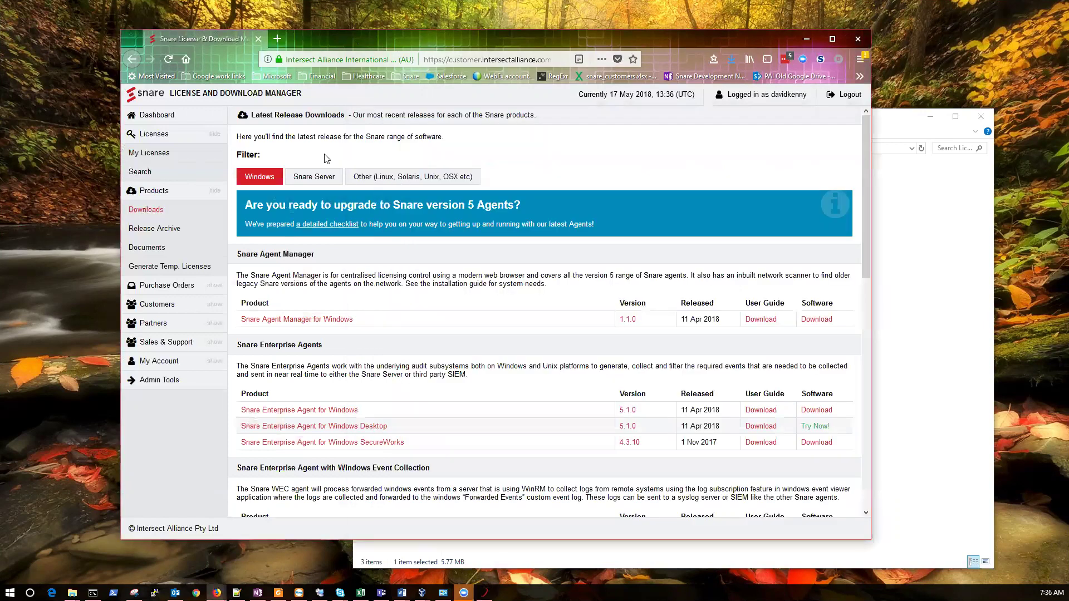
left_click(183, 118)
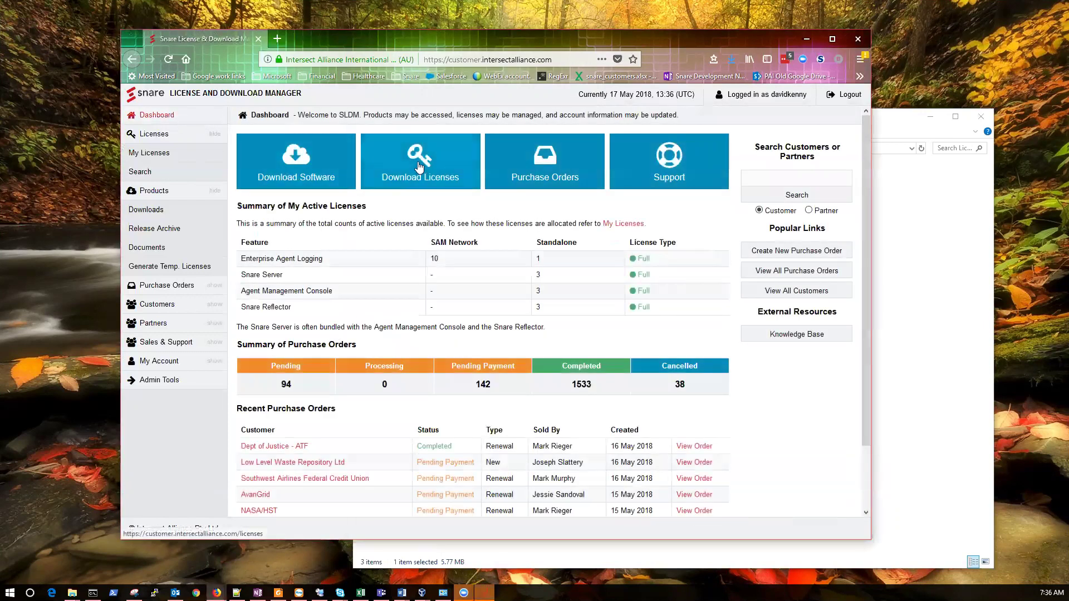
Find the standalone Enterprise Agent Logging license awaiting Key IDs in My Licenses
left_click(419, 166)
scroll(428, 223, "down", 3)
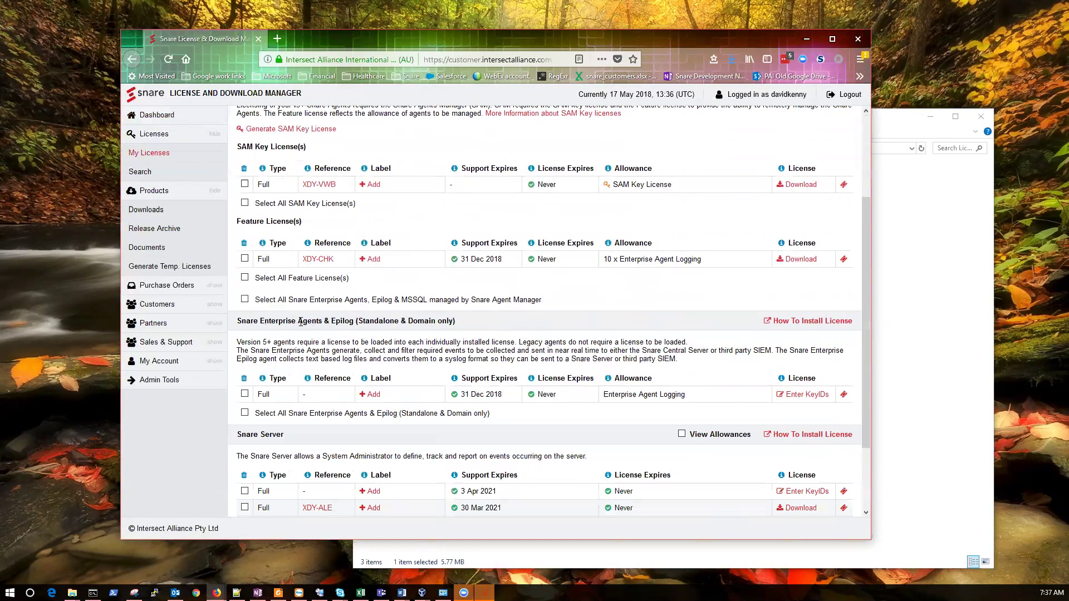
left_click_drag(299, 322, 319, 322)
left_click(322, 323)
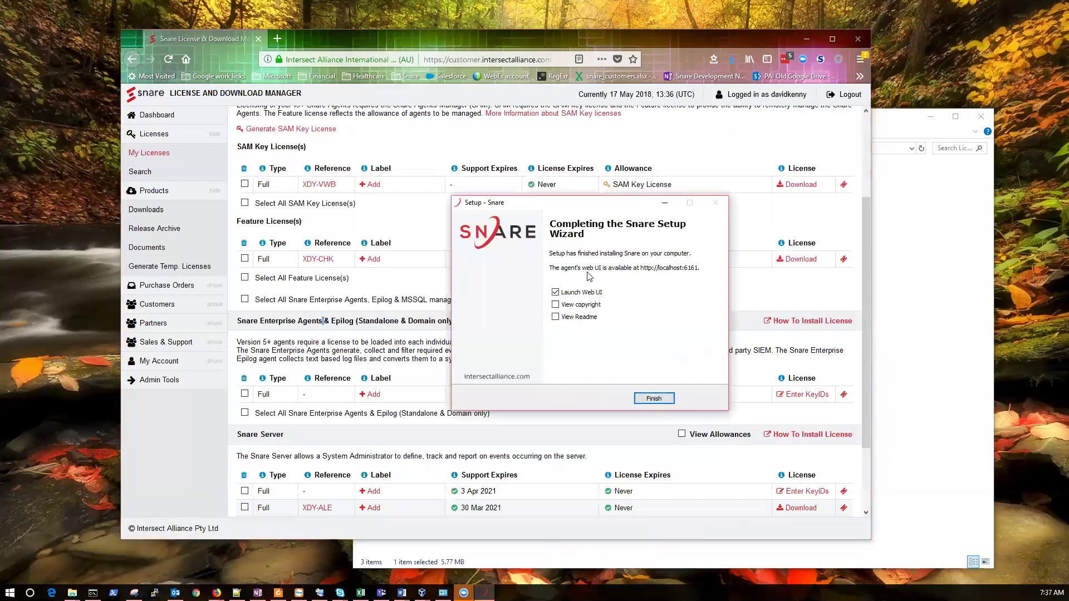
Finish agent setup and open the License page in the agent's web interface
left_click(652, 396)
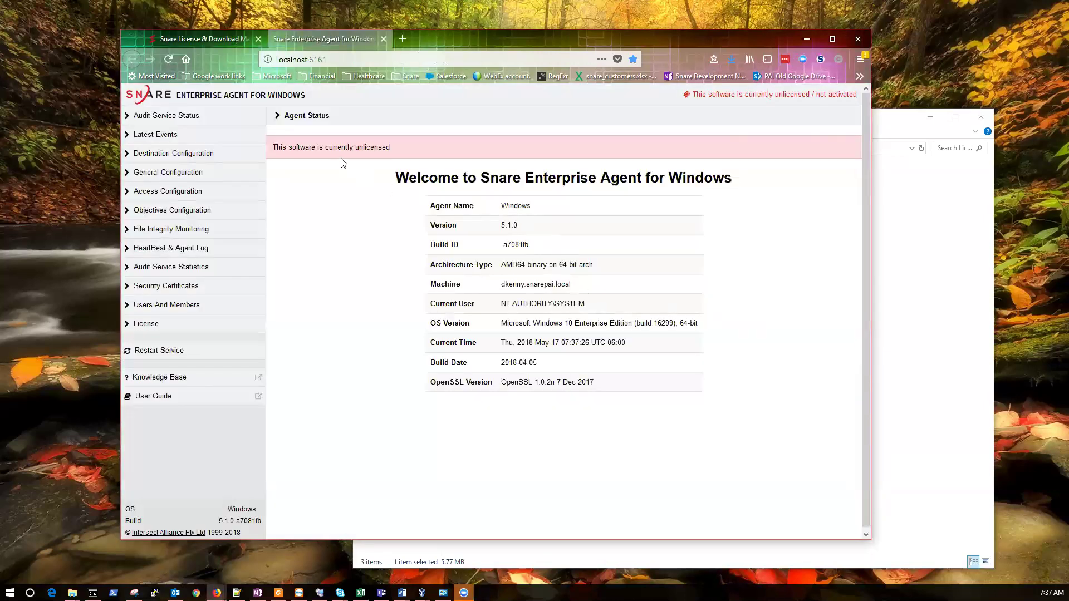
left_click_drag(273, 146, 388, 146)
left_click(179, 322)
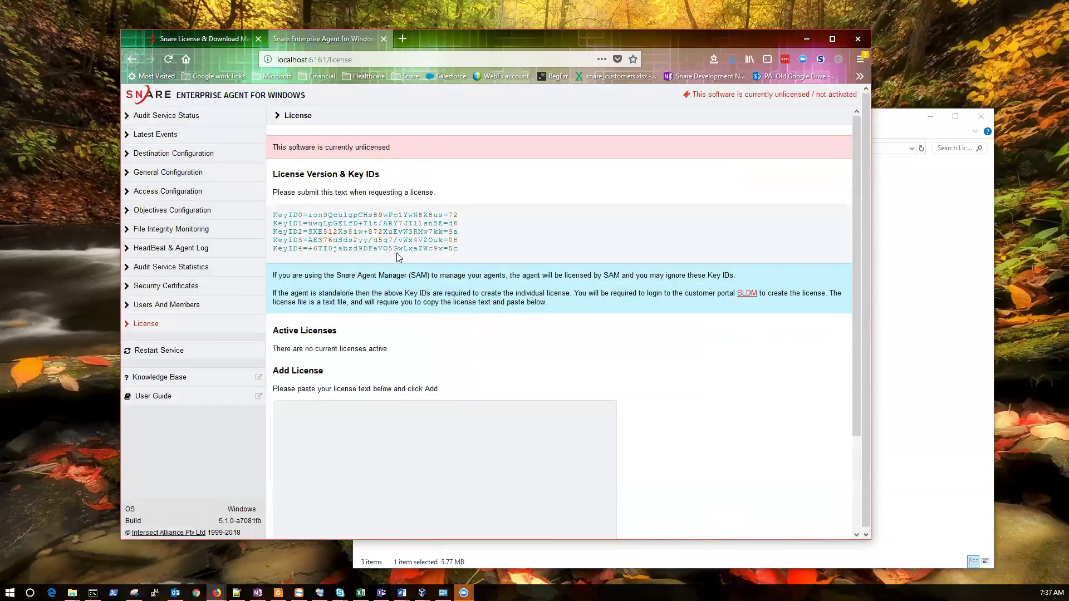
Copy the agent's five Key IDs and return to the license portal
left_click_drag(452, 249, 273, 216)
right_click(336, 223)
left_click(353, 230)
left_click(226, 43)
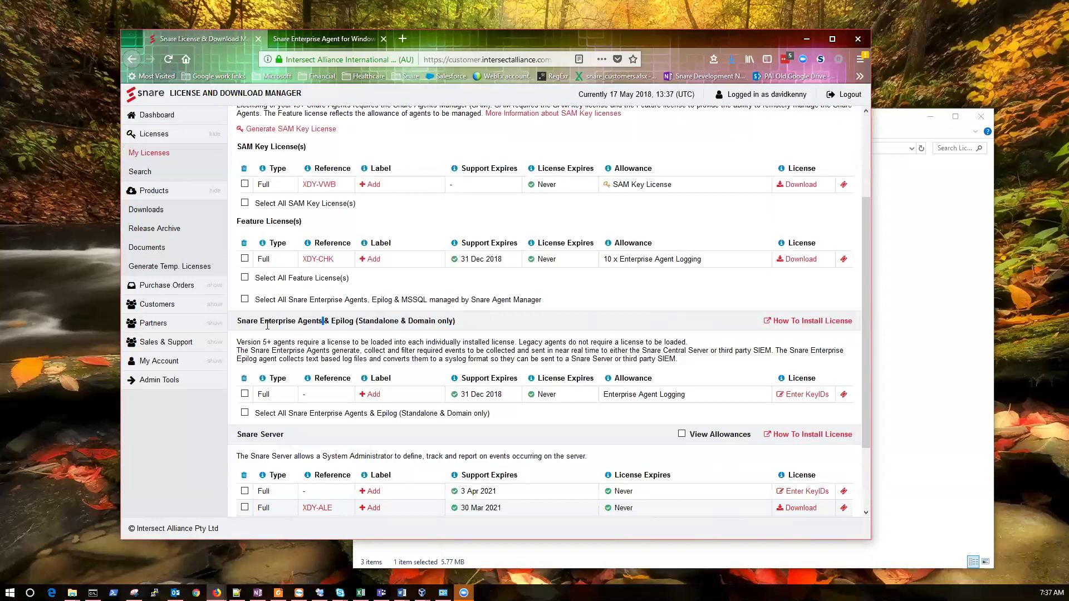
Paste the Key IDs to generate the standalone XDY-CWX license and download its .sl file
left_click(790, 395)
right_click(455, 324)
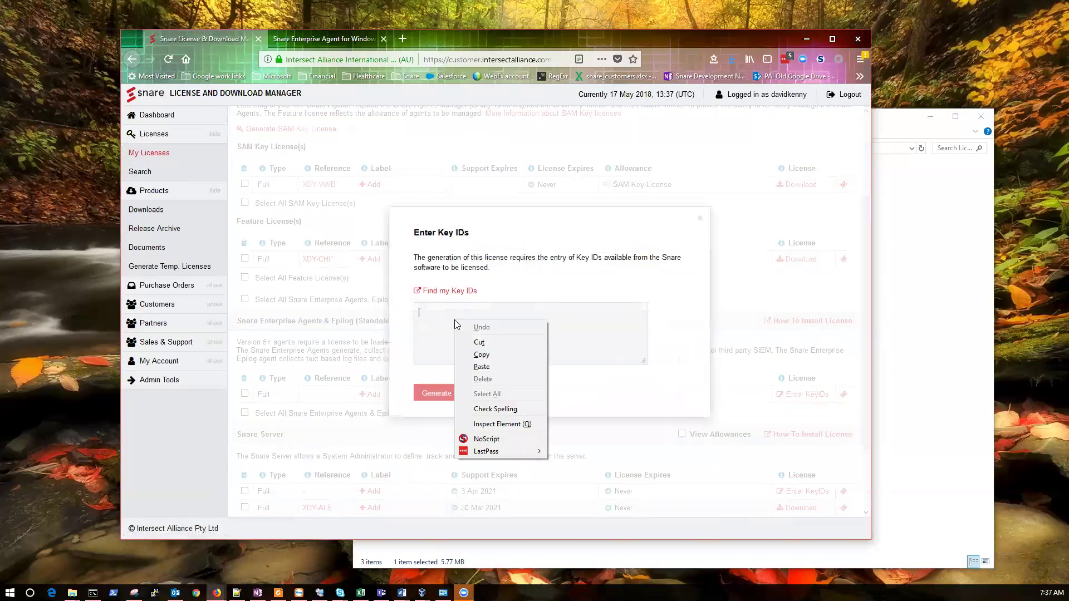
left_click(482, 366)
left_click(458, 400)
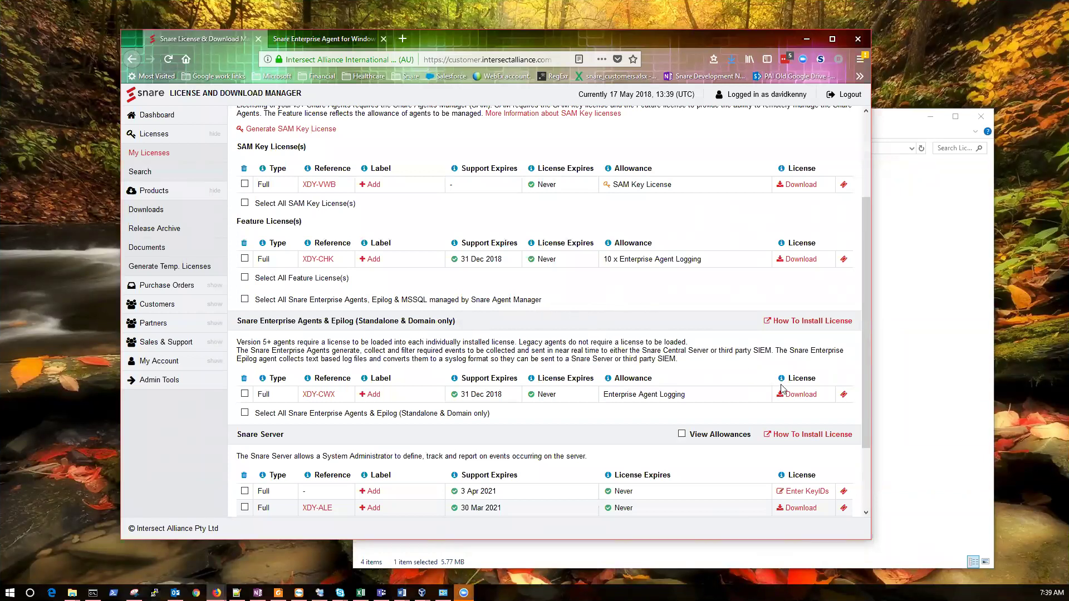
left_click(794, 396)
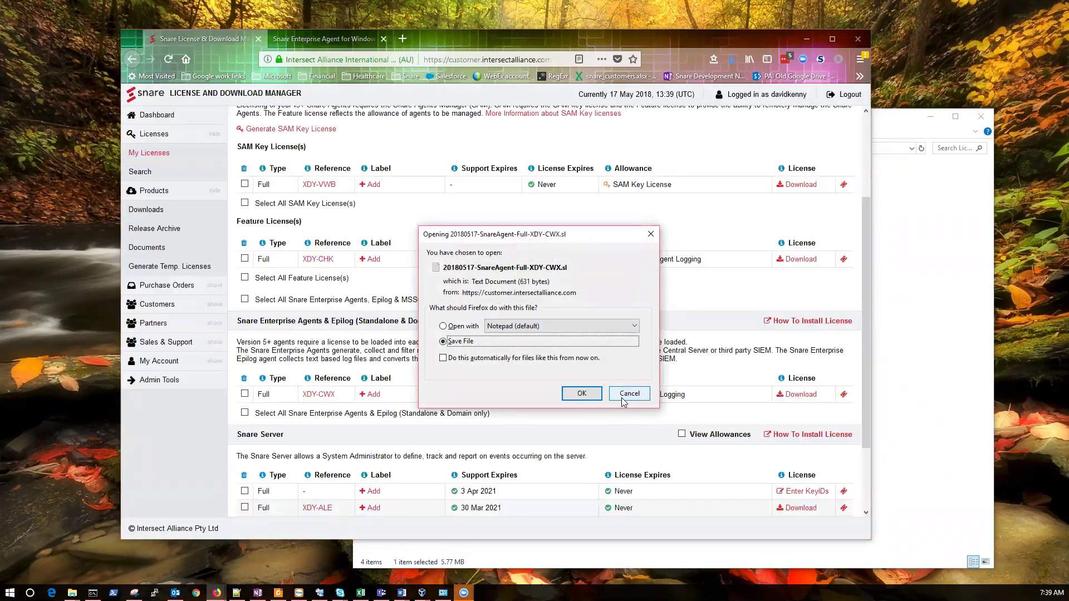
left_click(623, 399)
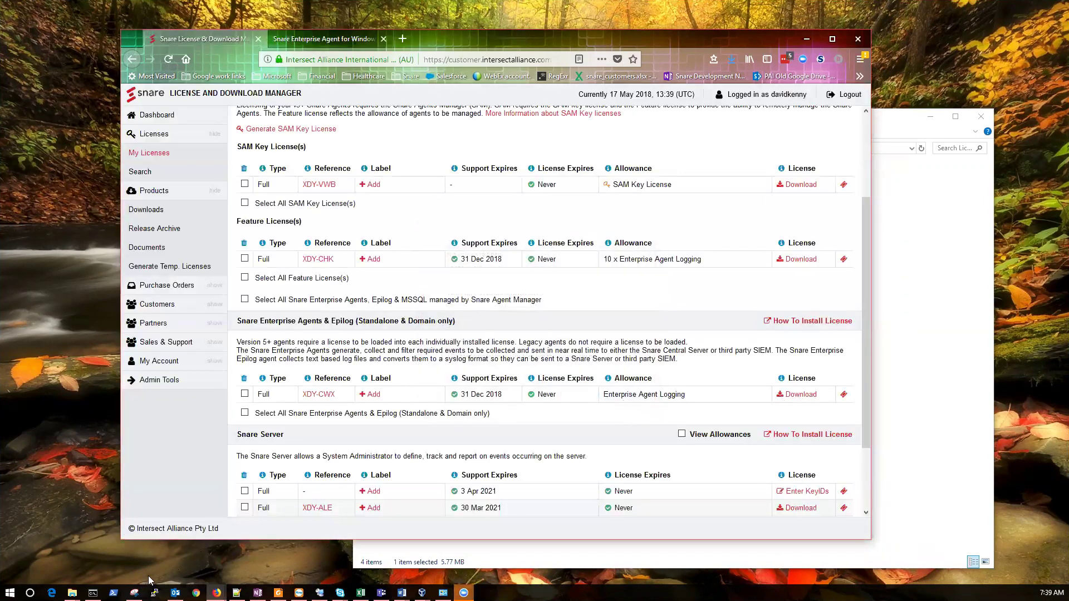
Open 20180517-SnareAgent-Full-XDY-CWX.sl in Notepad, copy all its text, and minimize Notepad
mouse_move(71, 592)
left_click(37, 546)
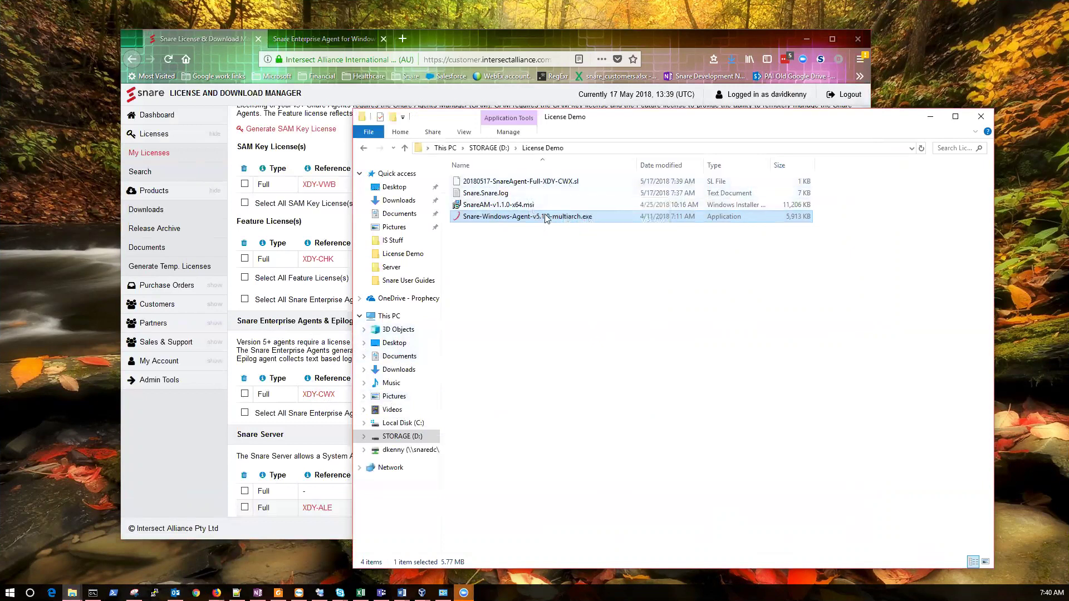
left_click(528, 184)
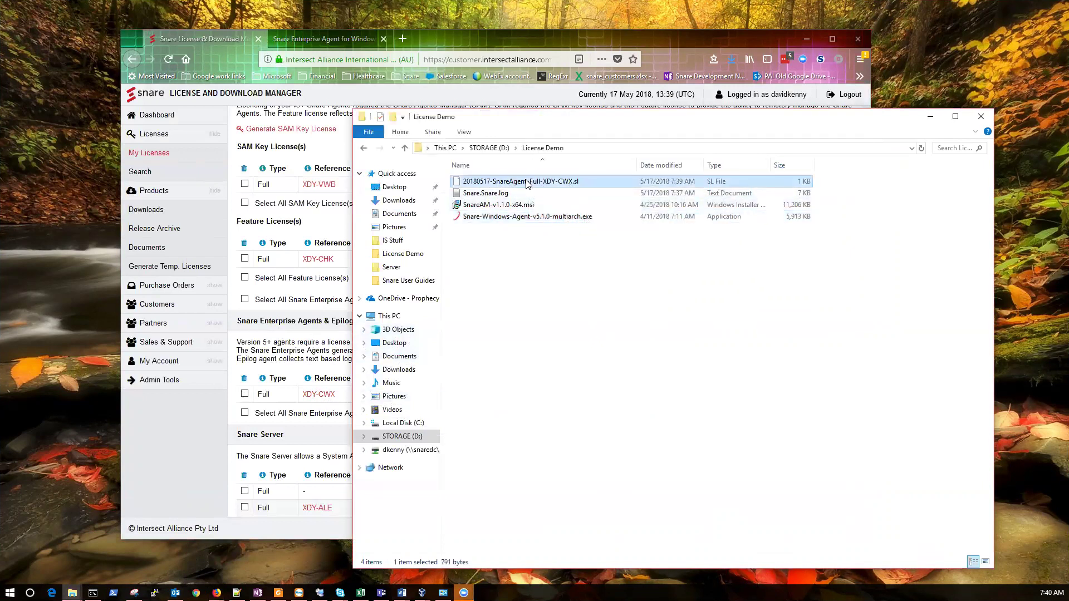
right_click(528, 184)
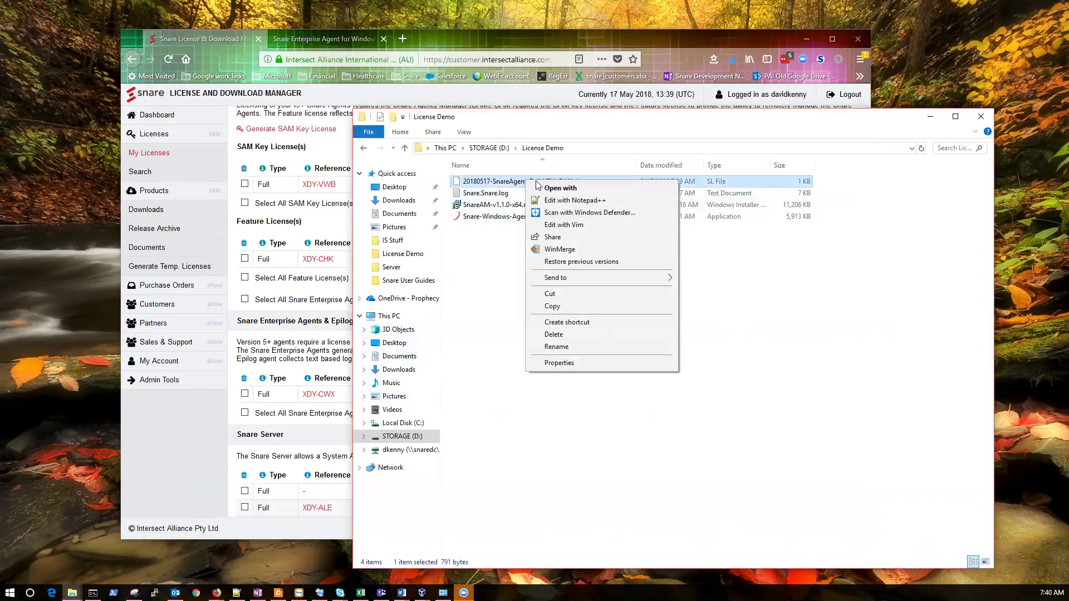
left_click(551, 188)
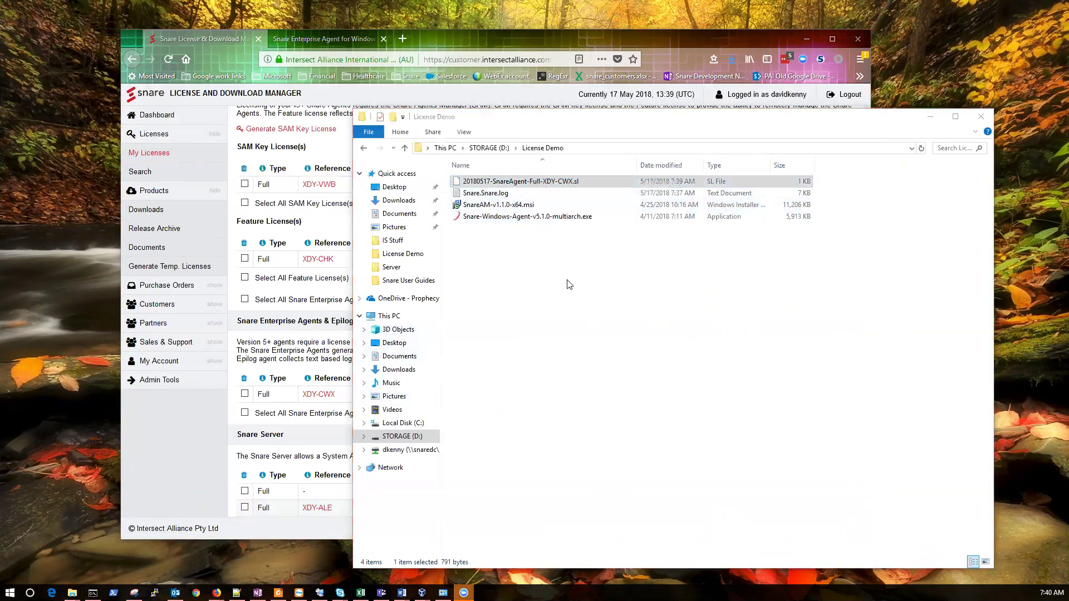
left_click(468, 205)
left_click(482, 282)
left_click(539, 310)
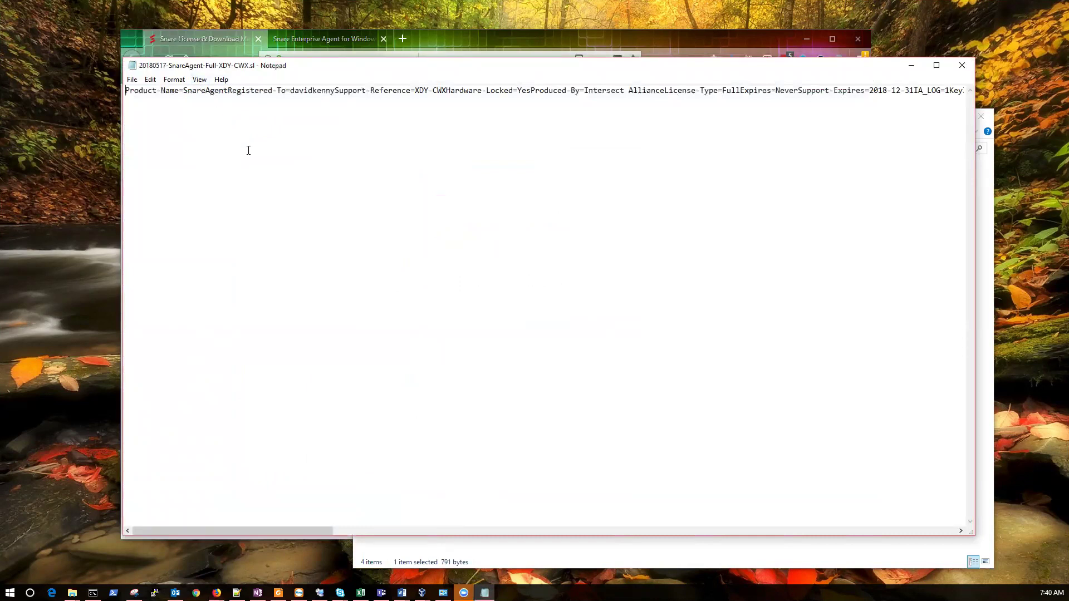
key("ctrl+a")
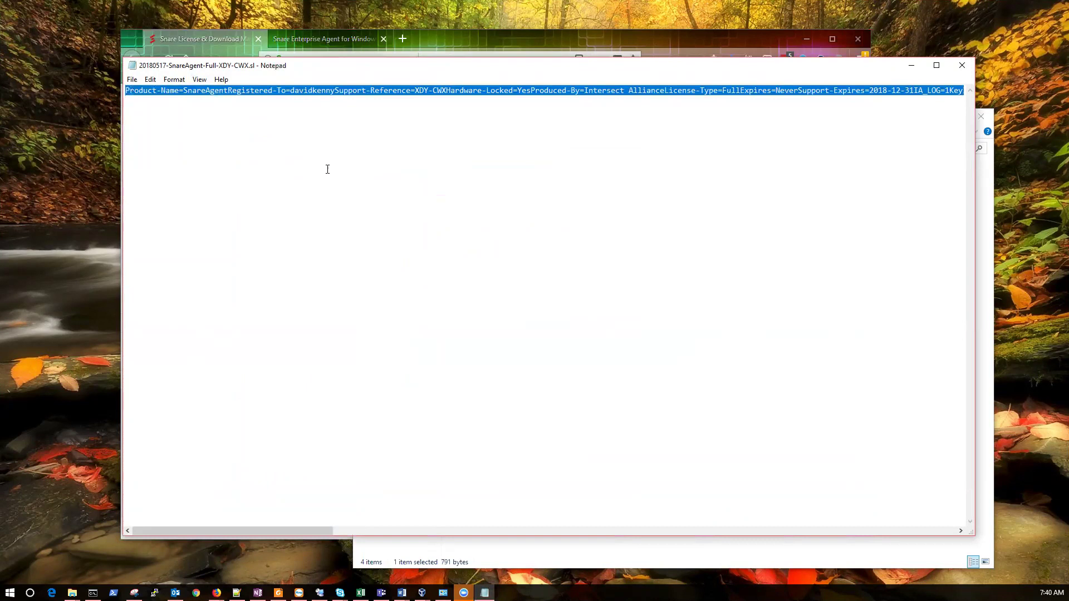
left_click(911, 66)
left_click(332, 44)
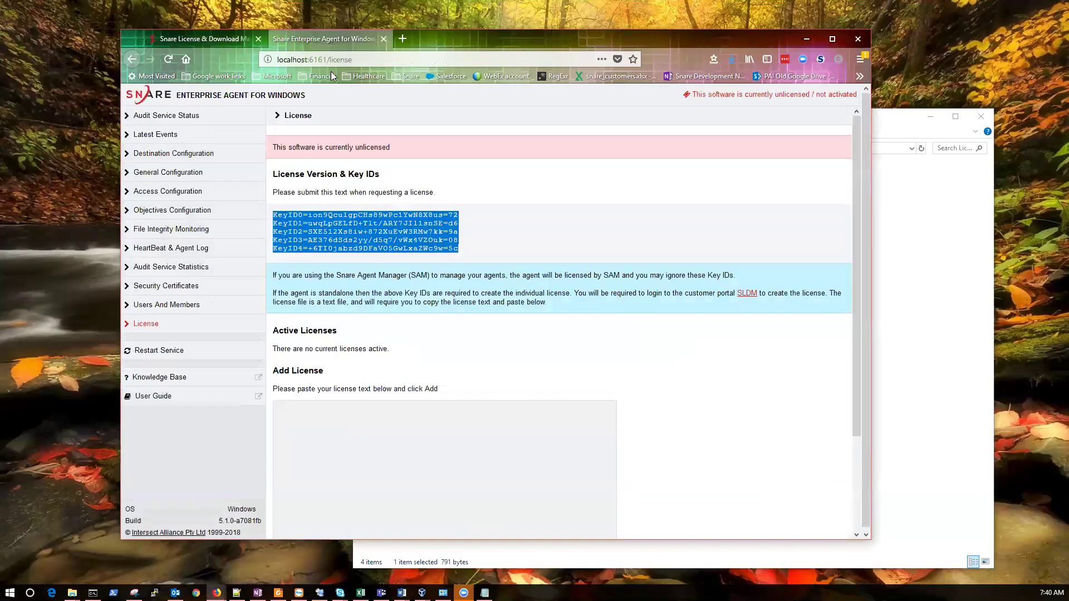
right_click(390, 439)
left_click(401, 476)
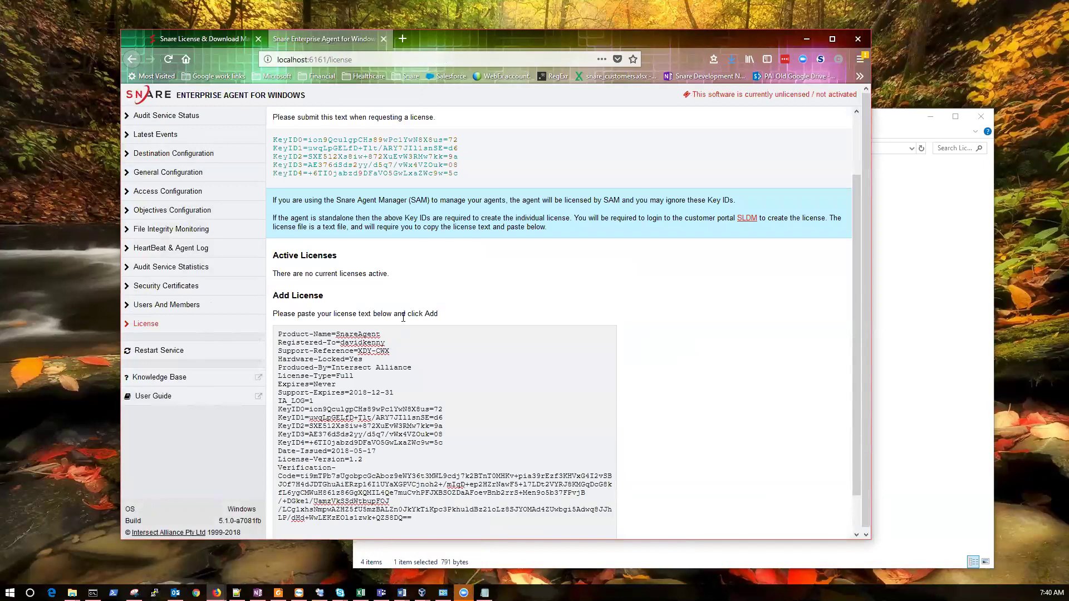
scroll(403, 317, "down", 2)
left_click(283, 522)
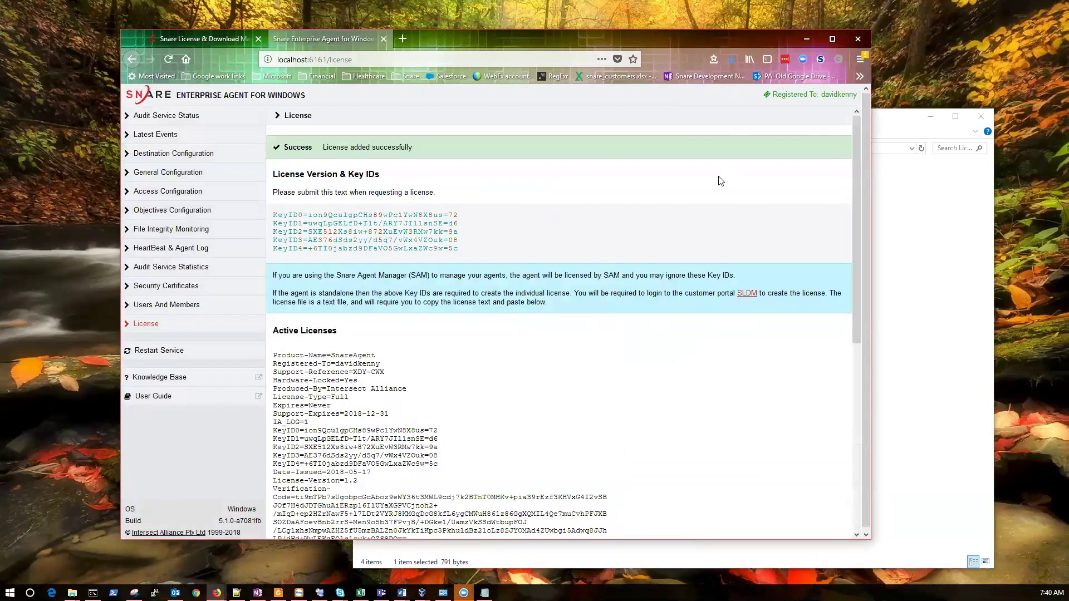